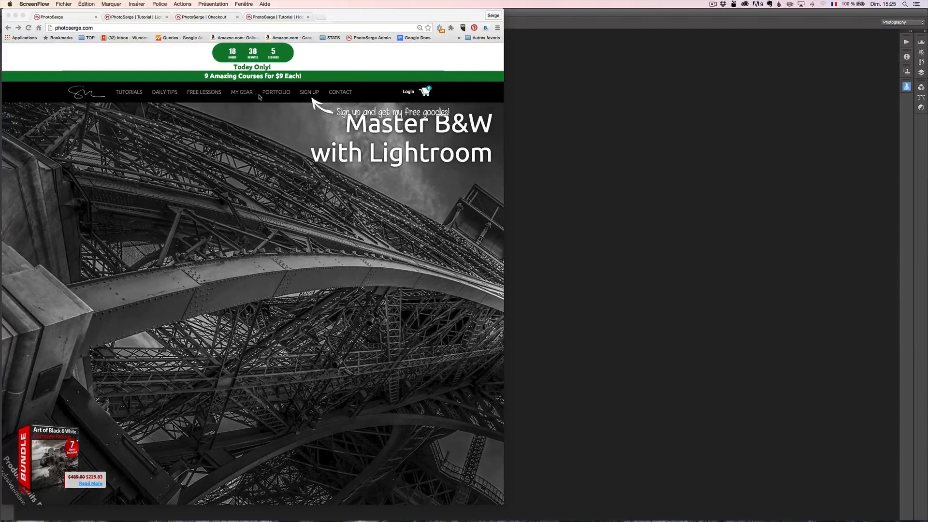
- Open the Amazon support link in the footer of the Tutorials page and add the Amazon page to the bookmarks bar
click(130, 95)
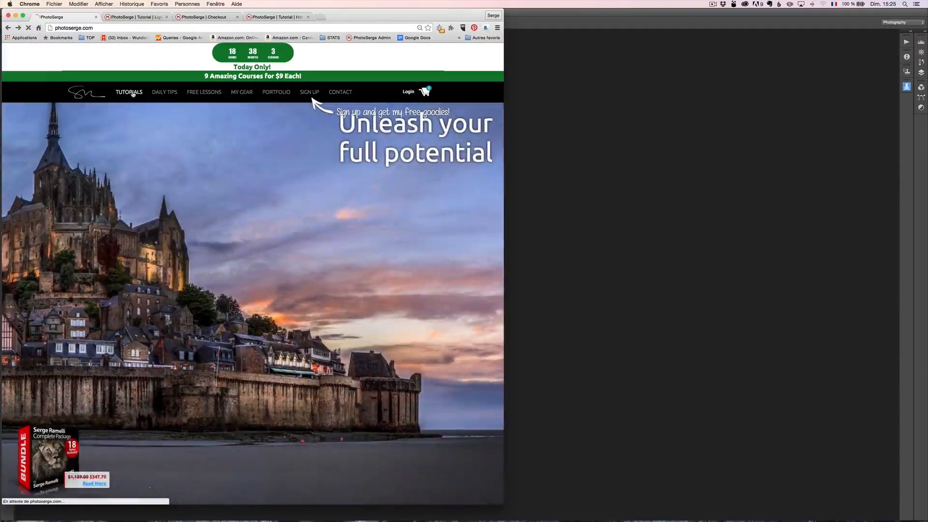
click(132, 94)
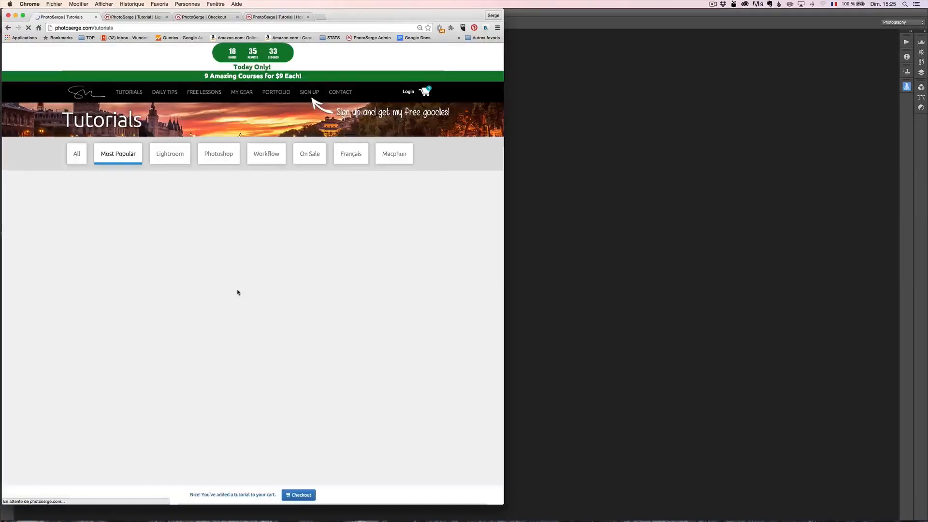
scroll(241, 297, down, 2)
scroll(240, 338, down, 1)
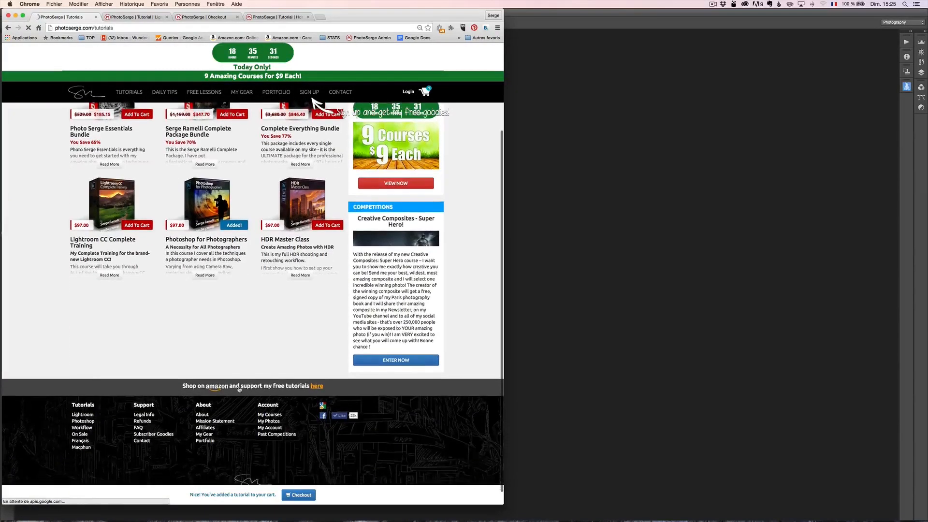
click(248, 386)
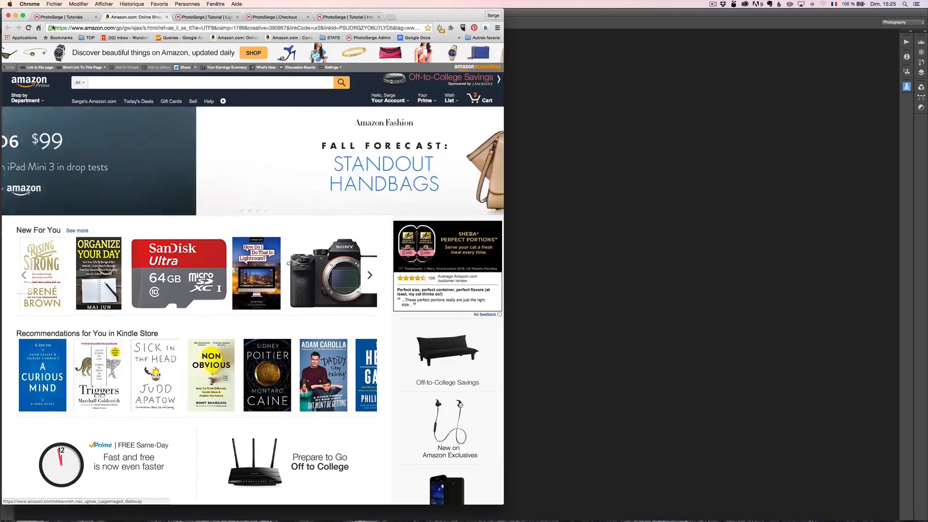
drag(53, 28, 184, 41)
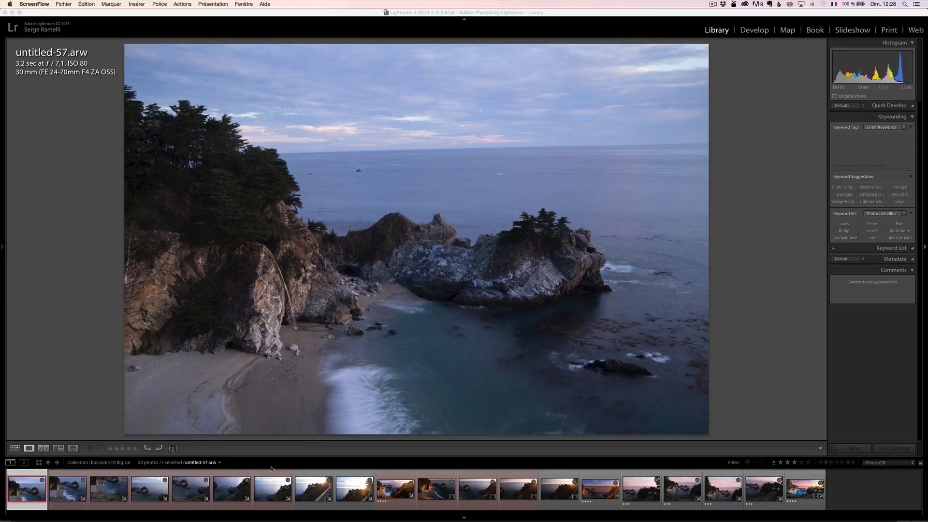
- Examine the waterfall and the breaking wave in untitled-57.arw up close, and turn off the photo info overlay
click(285, 277)
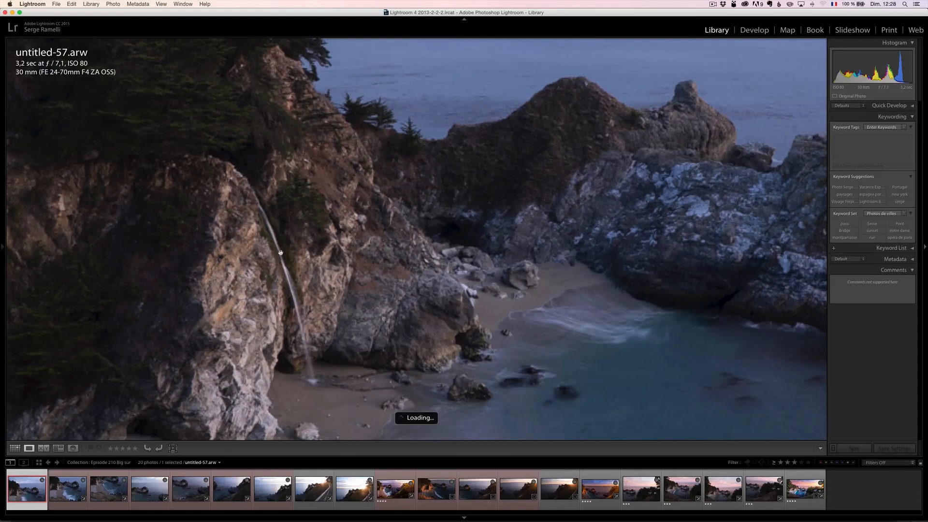
click(374, 311)
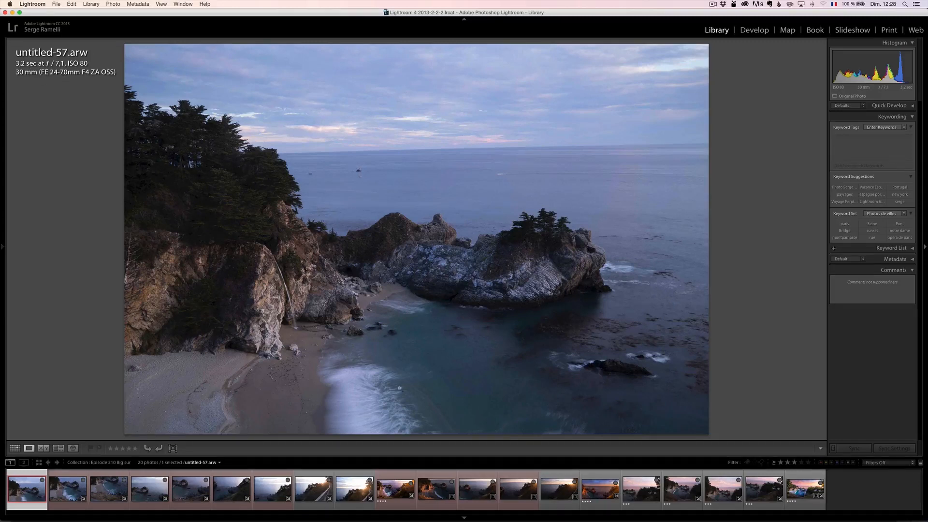
click(373, 381)
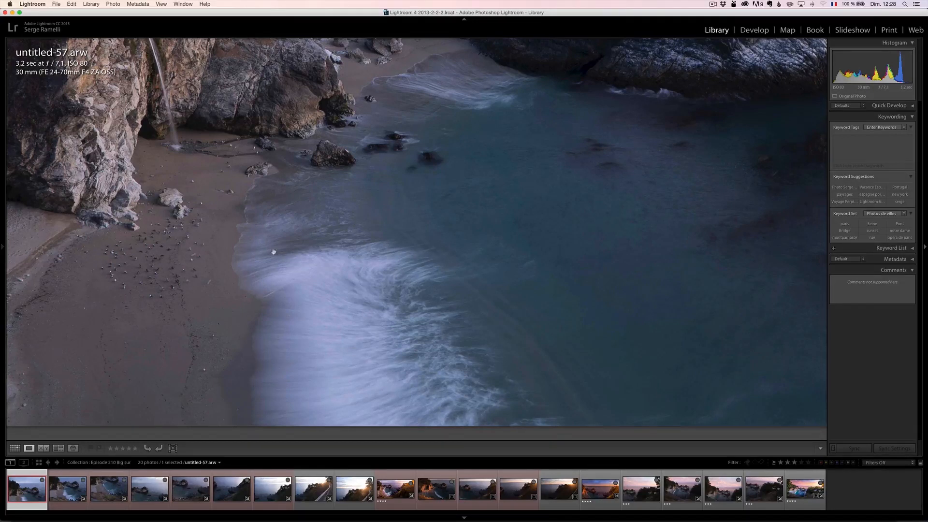
click(292, 250)
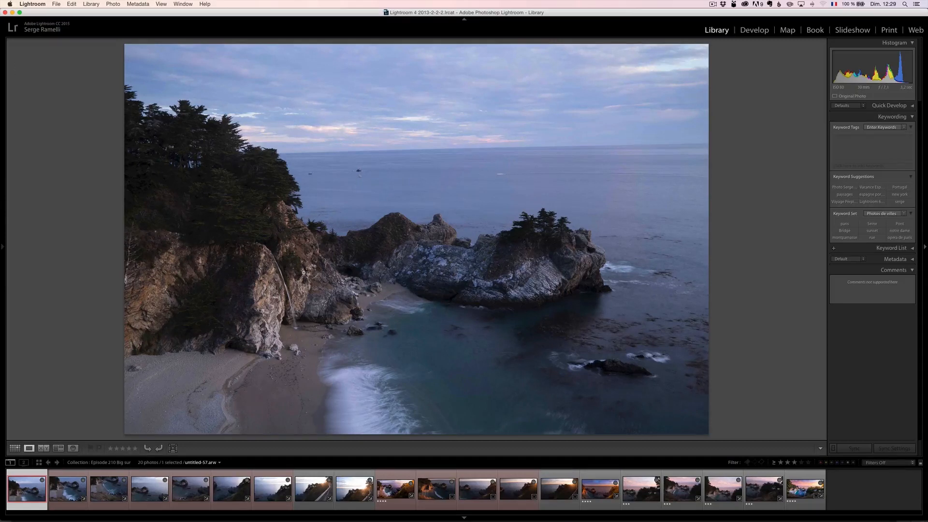
key(i)
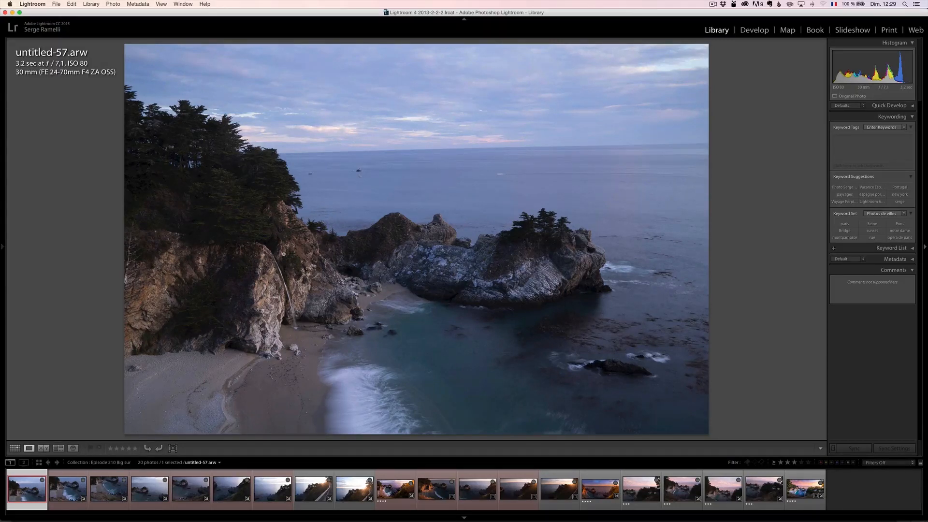
click(405, 313)
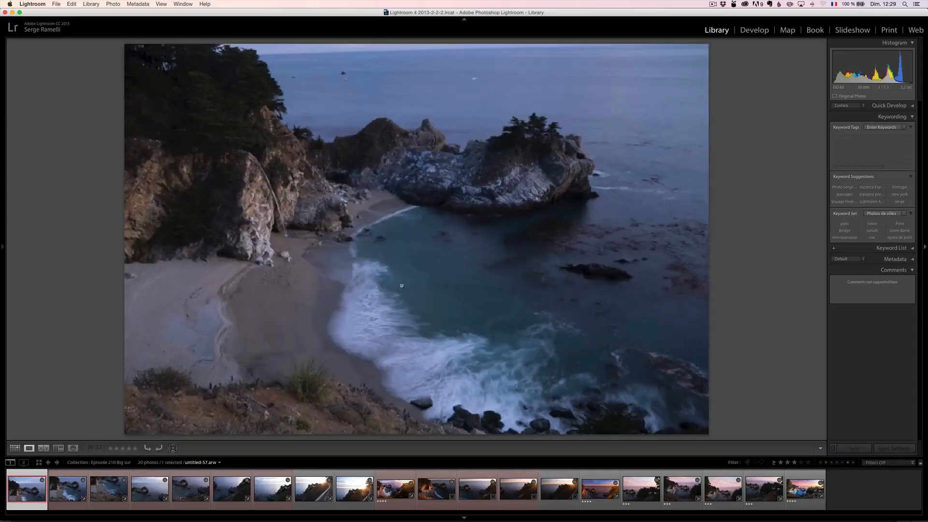
- Look through the frames untitled-58.arw to untitled-65.arw and compare them with the merged ten-image Group 1 panorama, viewed without the info overlay
key(Right)
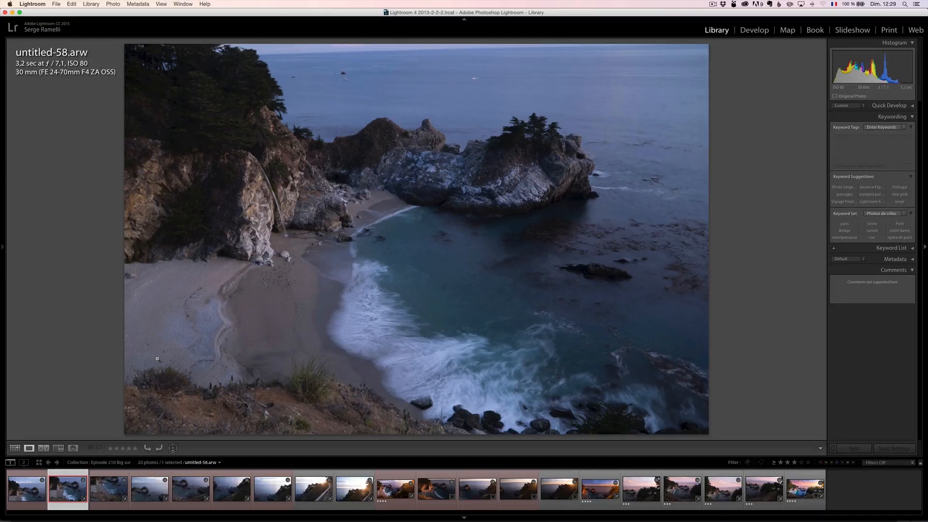
click(102, 493)
click(147, 491)
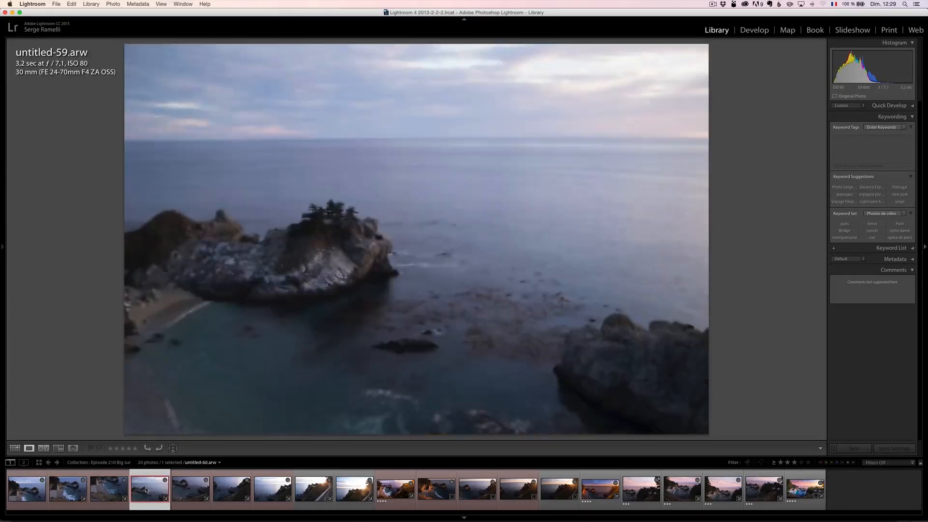
click(181, 493)
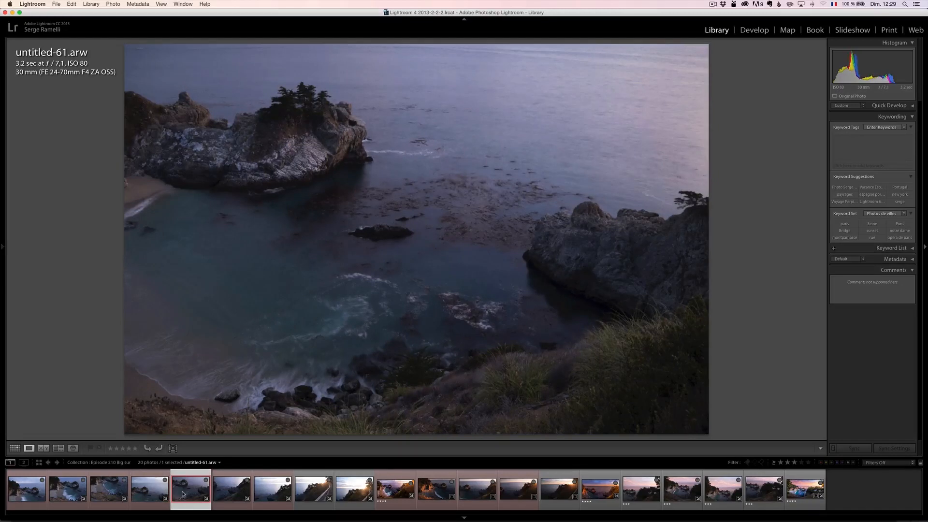
click(218, 490)
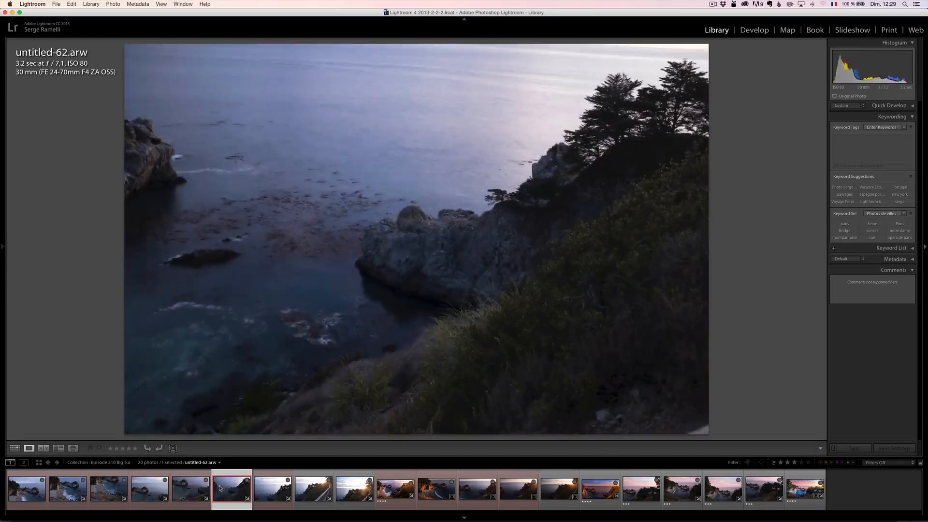
click(263, 488)
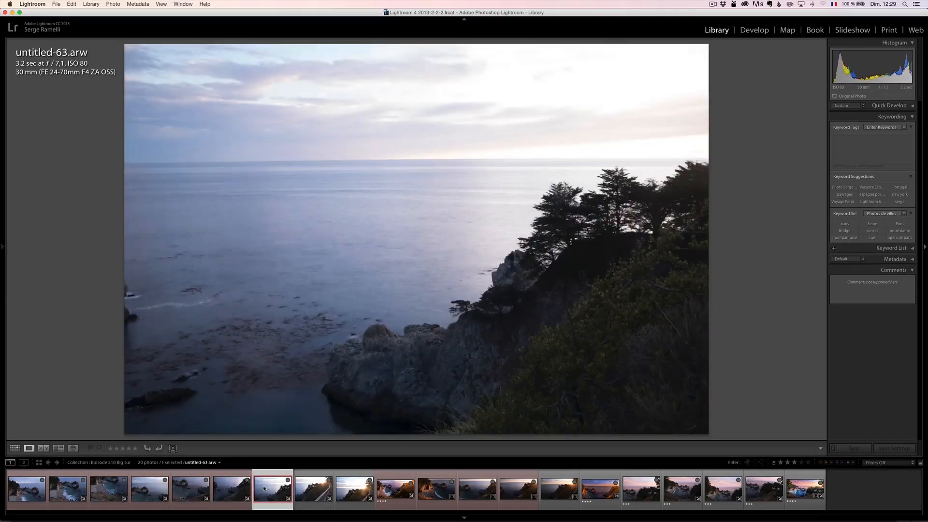
click(315, 493)
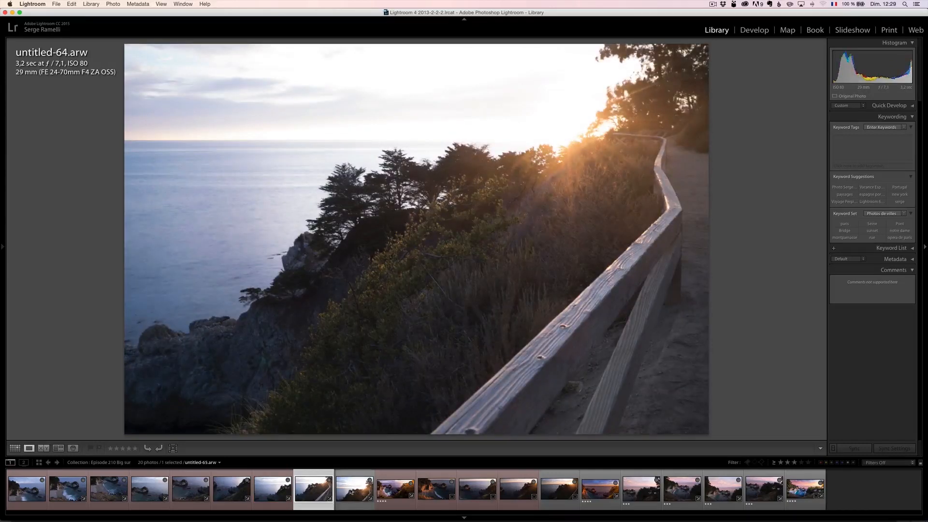
click(350, 493)
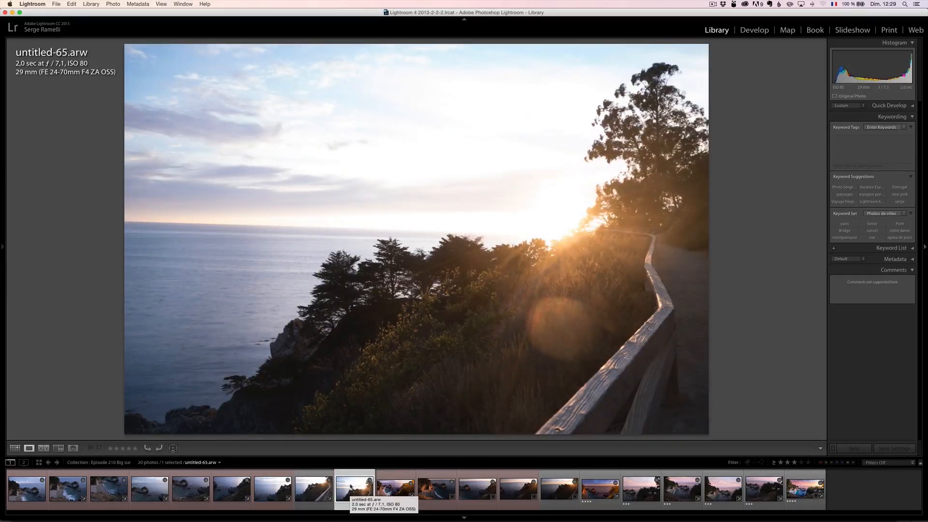
click(116, 488)
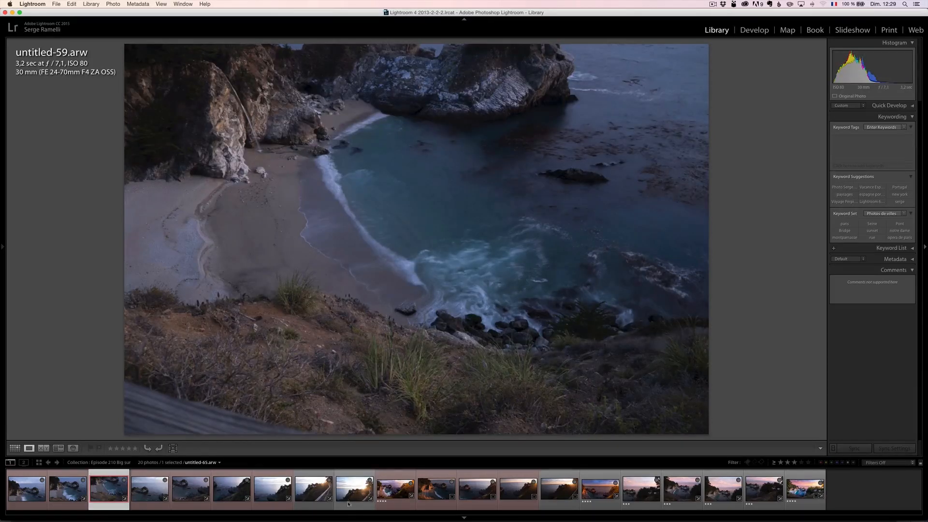
click(397, 492)
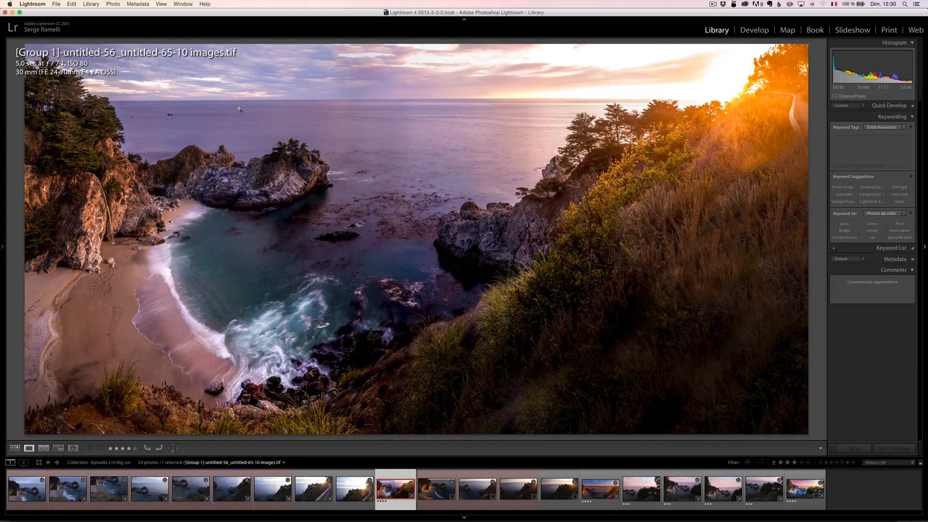
key(i)
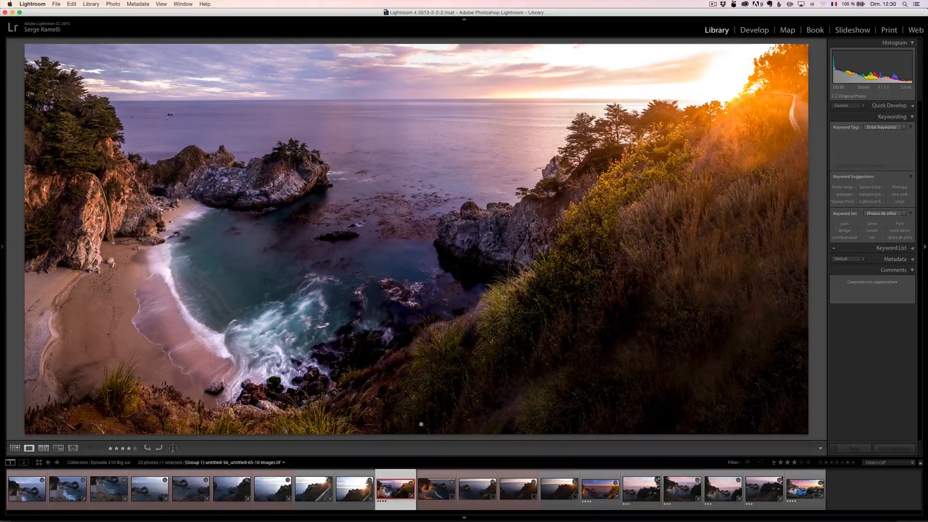
- Look through the sunset frames untitled-92.arw to untitled-96.arw and compare them with the finished sunset panorama
click(437, 486)
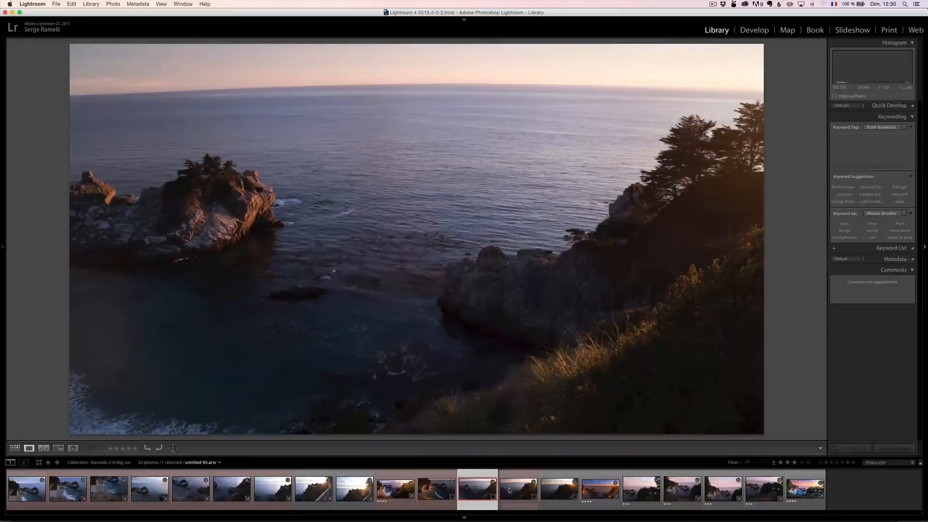
click(436, 491)
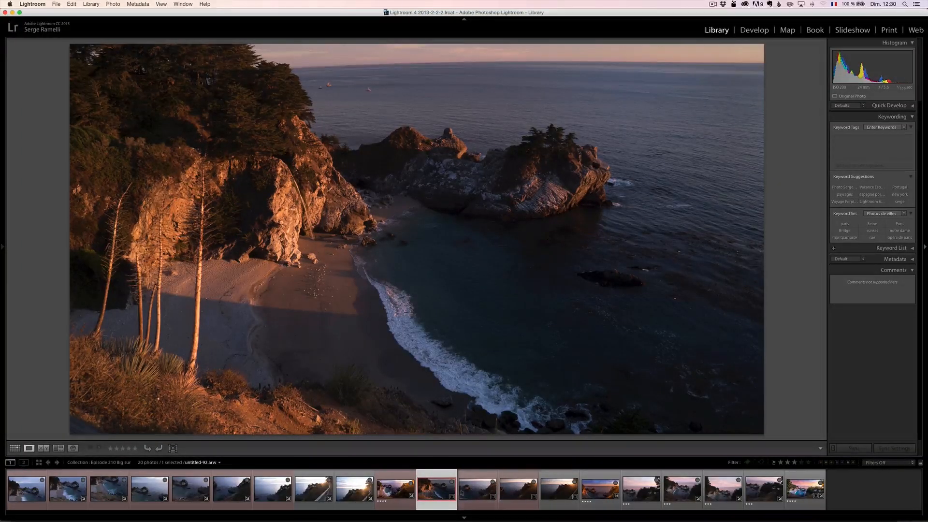
click(468, 492)
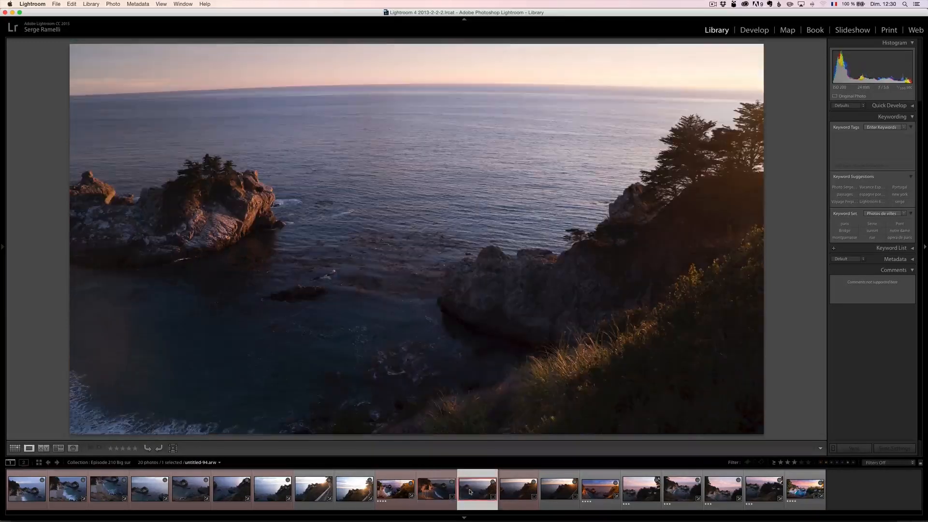
click(518, 494)
click(559, 492)
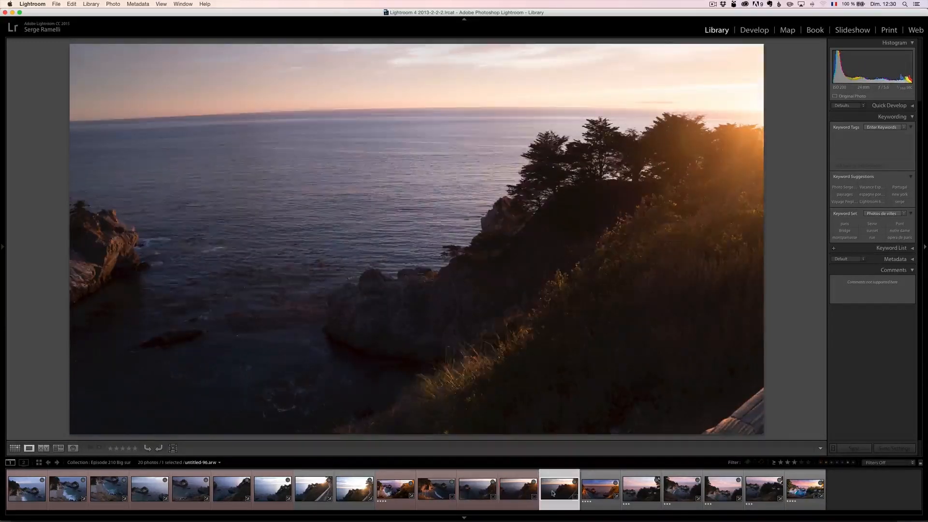
click(600, 495)
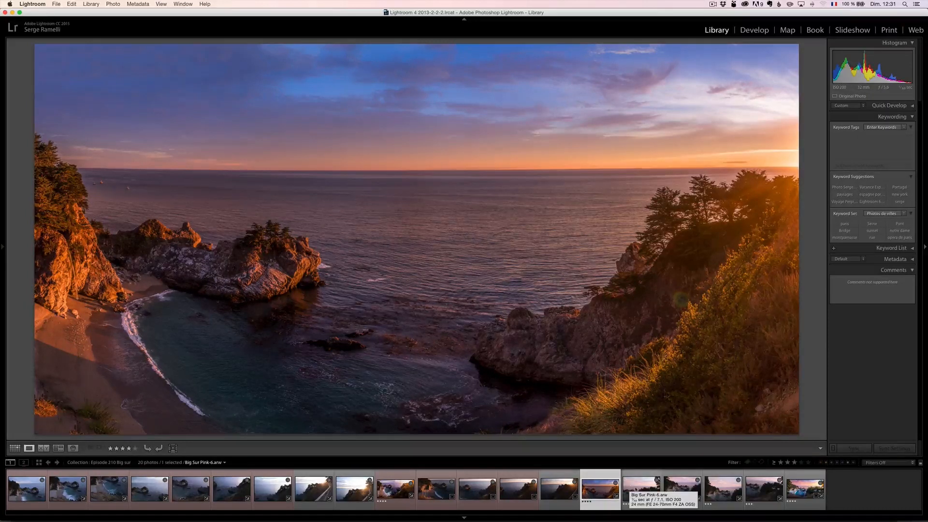
- Review the four Big Sur Pink source frames and compare them with the finished panorama Big Sur USA.dng
click(637, 488)
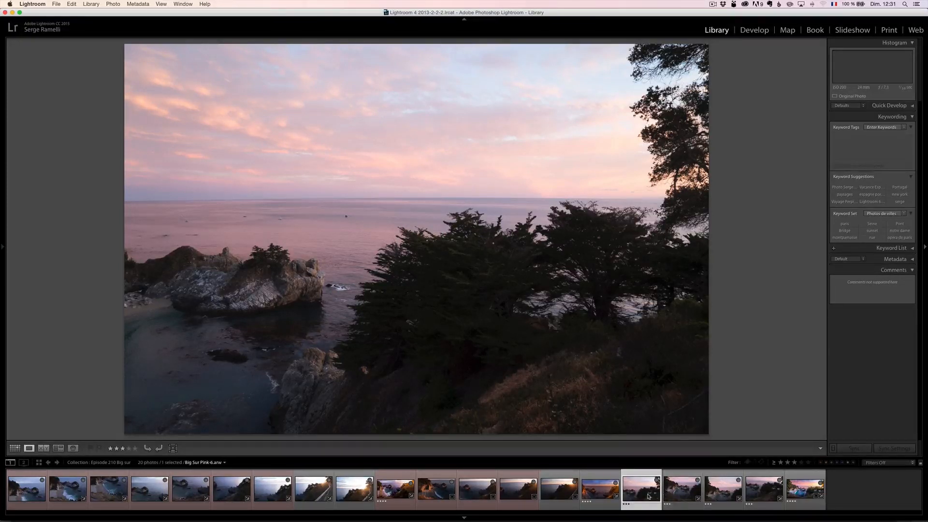
click(671, 494)
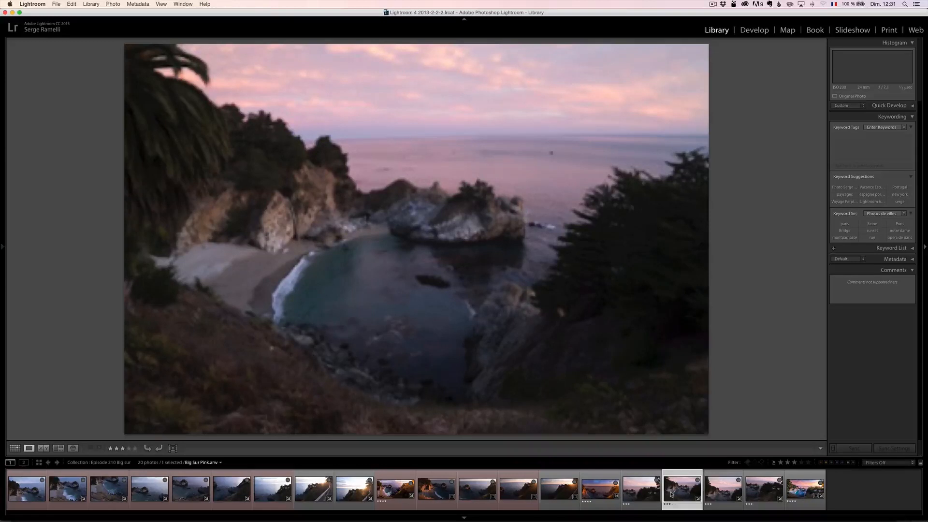
click(722, 488)
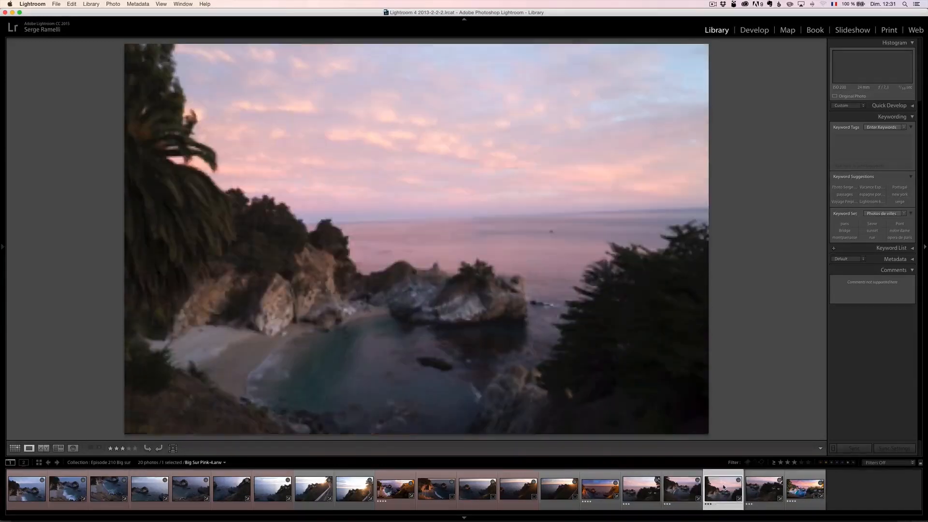
click(771, 487)
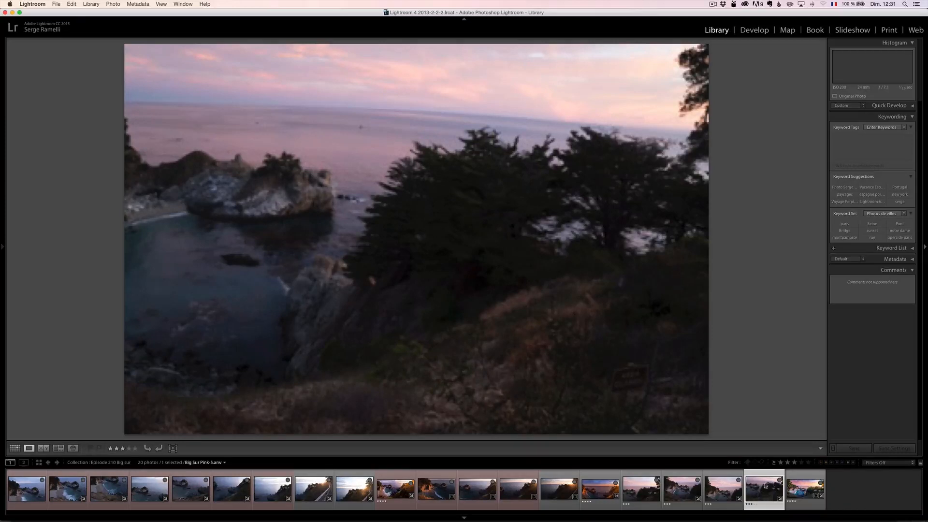
click(801, 489)
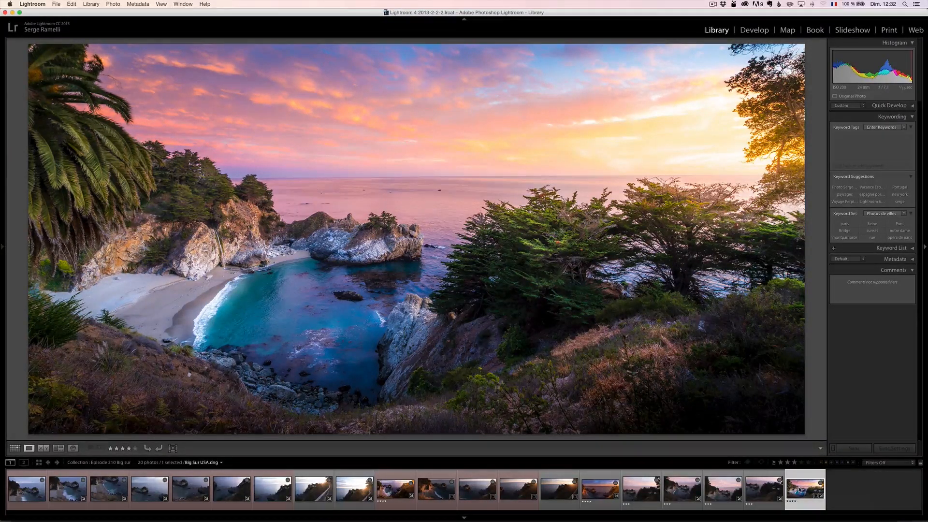
- Select the four Big Sur Pink frames and open them in the panorama merge preview
click(650, 490)
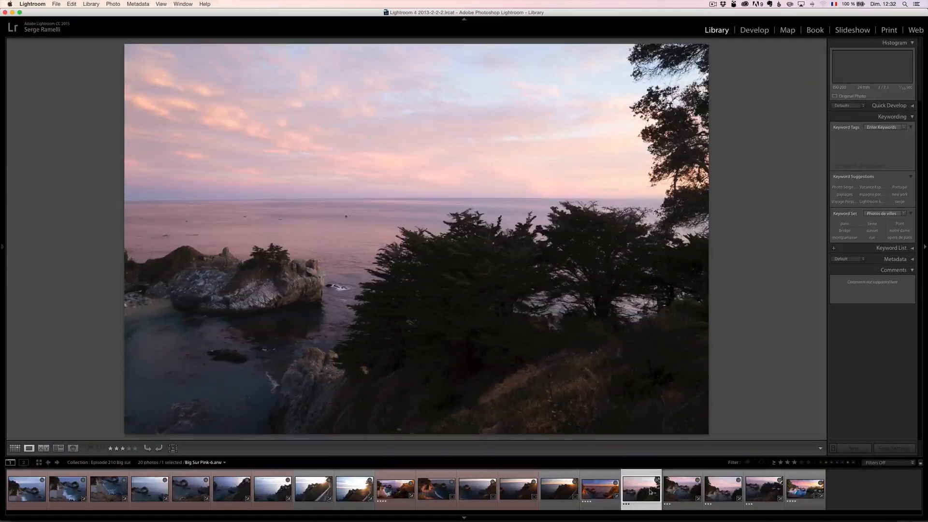
shift+click(759, 489)
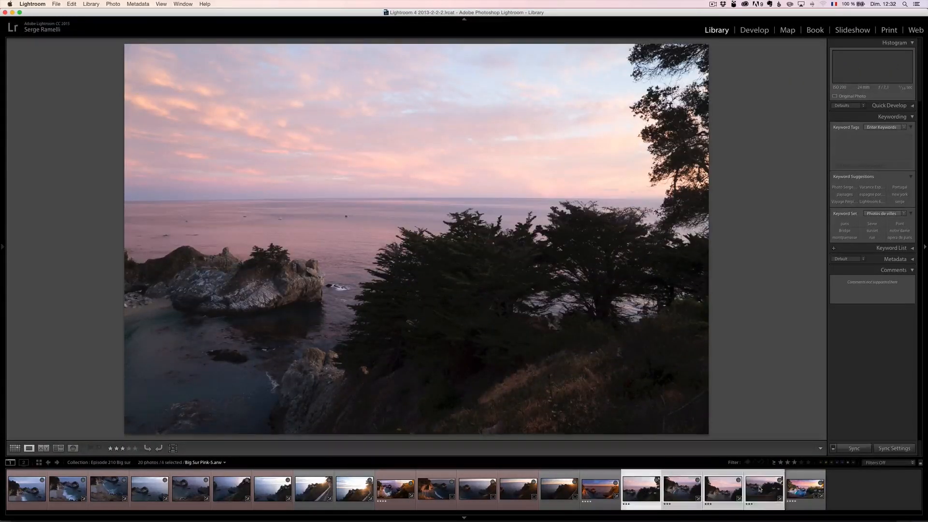
right_click(759, 489)
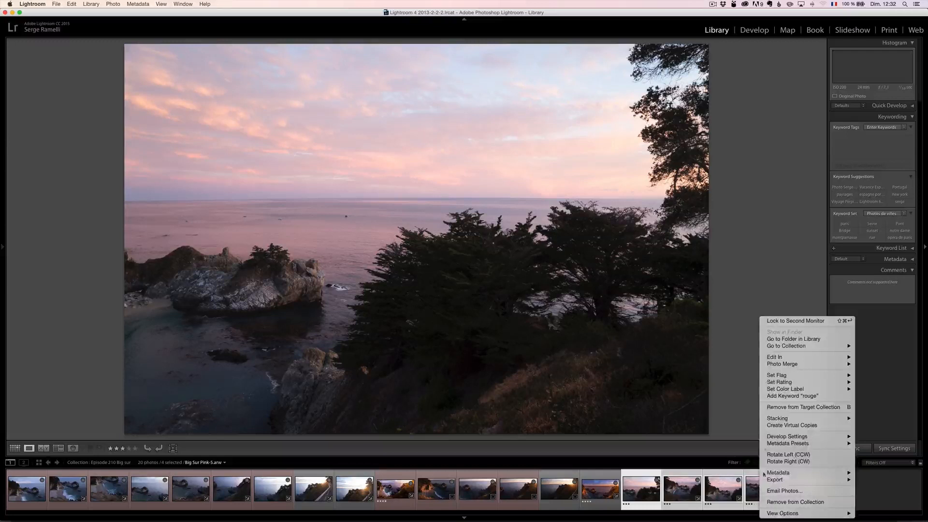
mouse_move(770, 357)
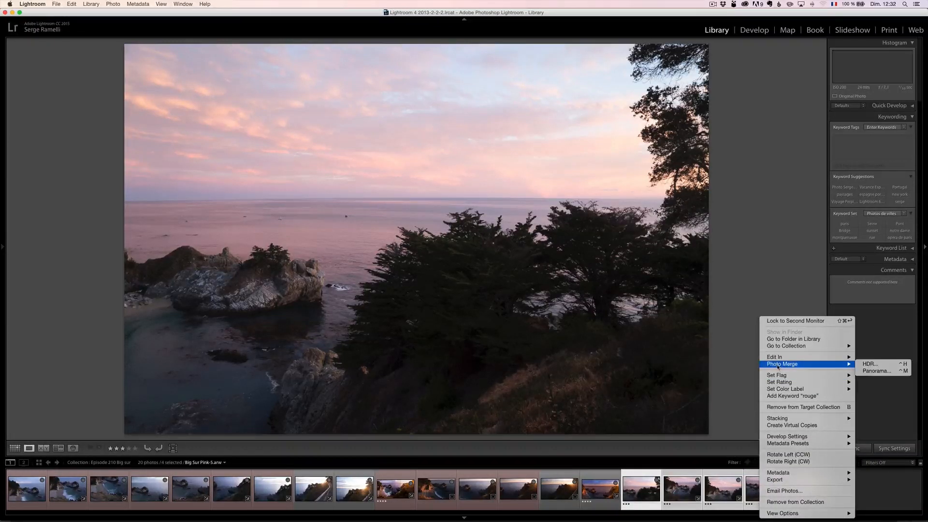
click(876, 370)
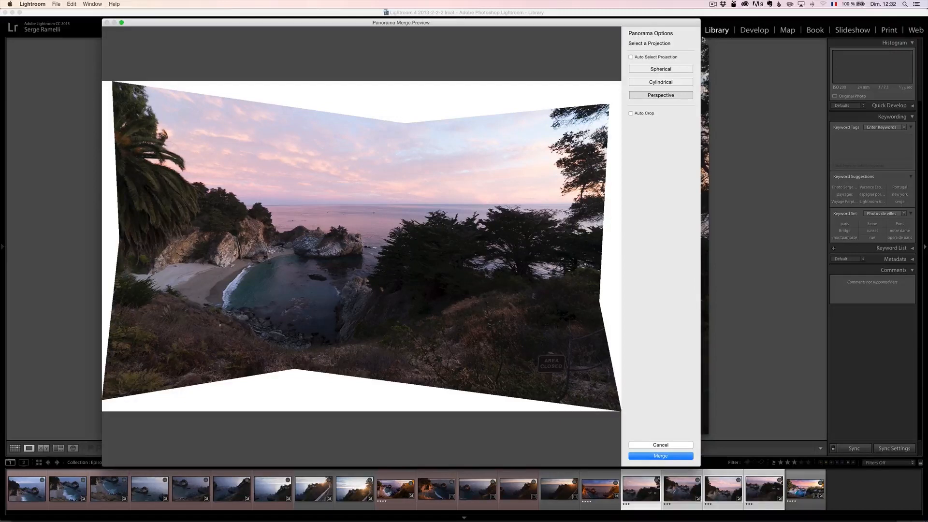
- Compare the Spherical and Cylindrical projections, and merge the frames with the Perspective projection
click(658, 71)
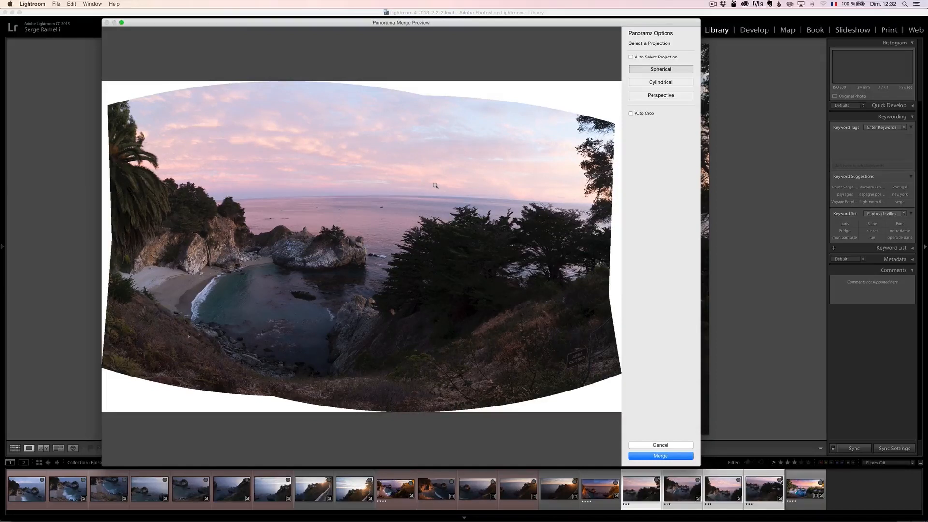
click(675, 83)
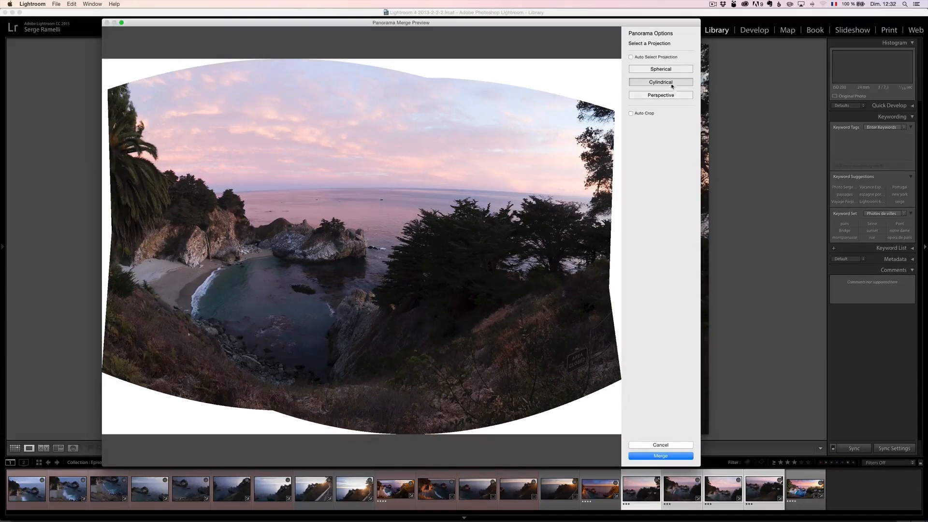
click(665, 96)
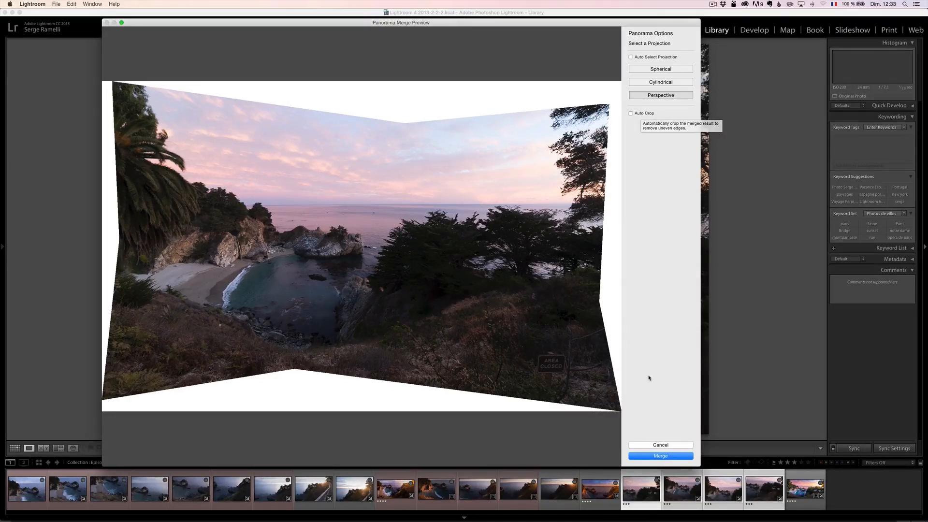
click(675, 456)
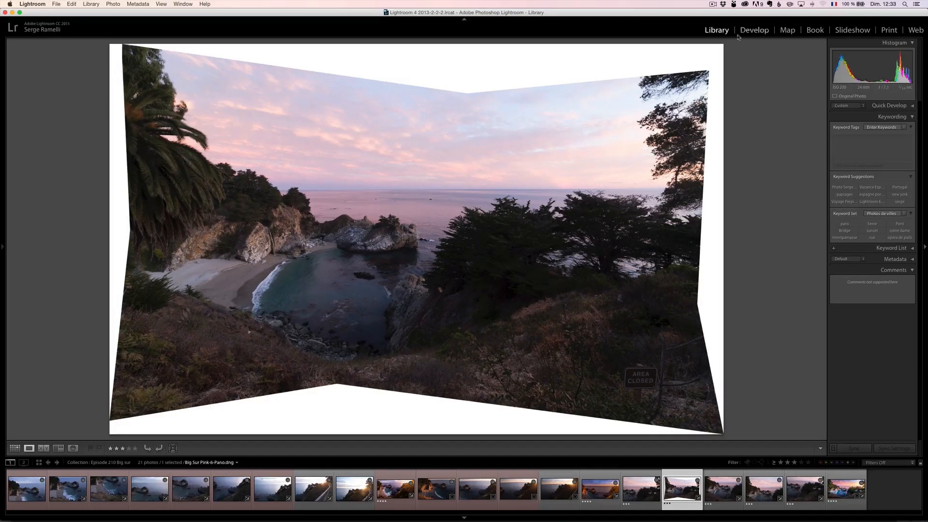
- Open the merged panorama in Develop with the navigation and collections area hidden, and look at the available white balance presets
click(757, 32)
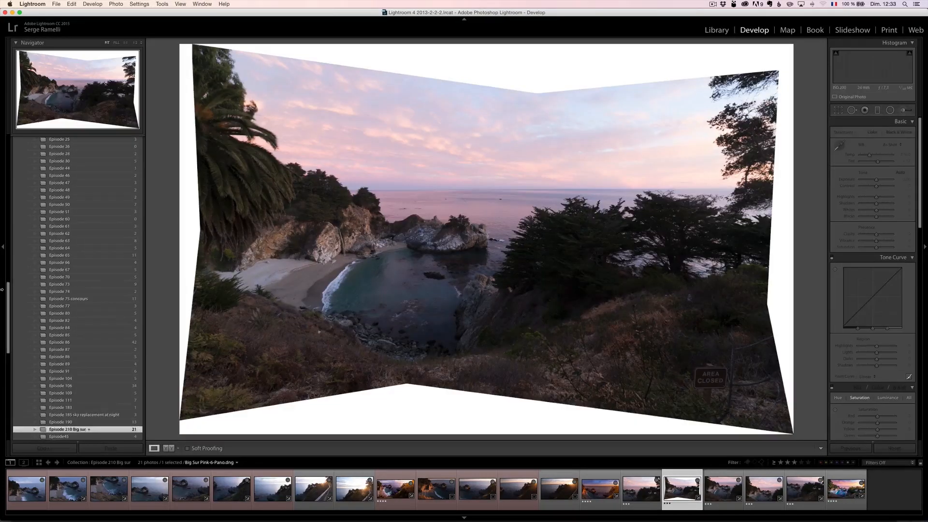
click(3, 249)
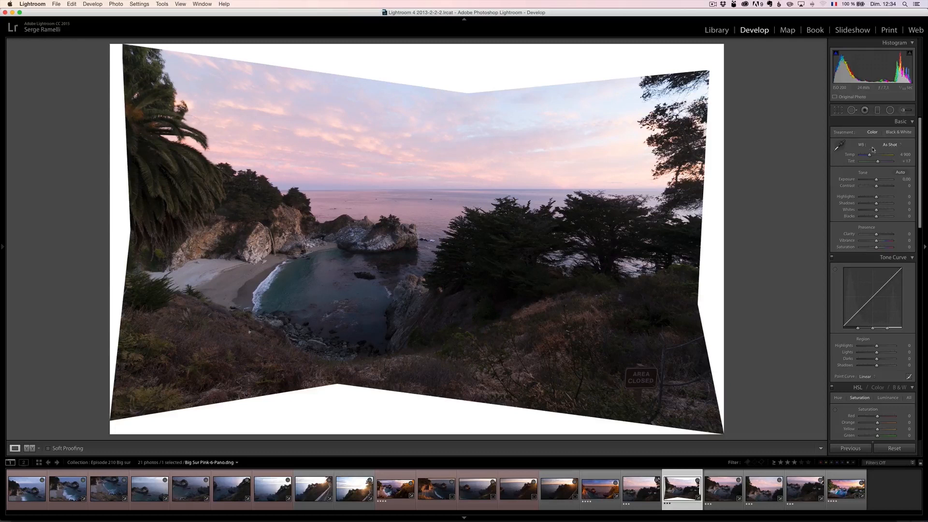
click(894, 144)
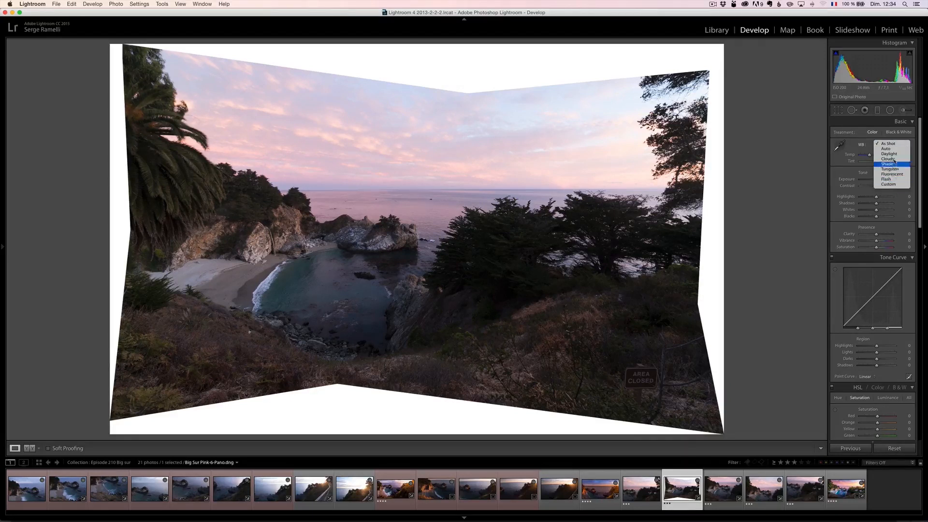
click(857, 125)
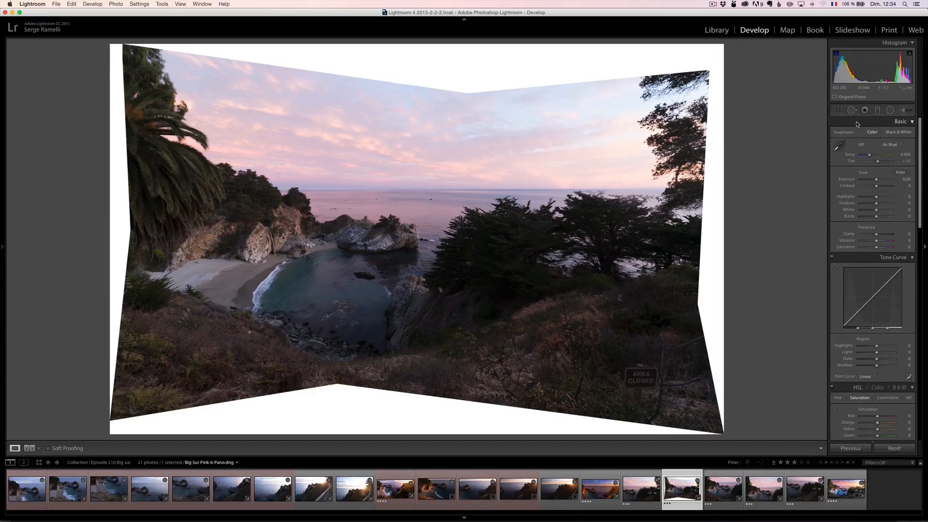
click(891, 145)
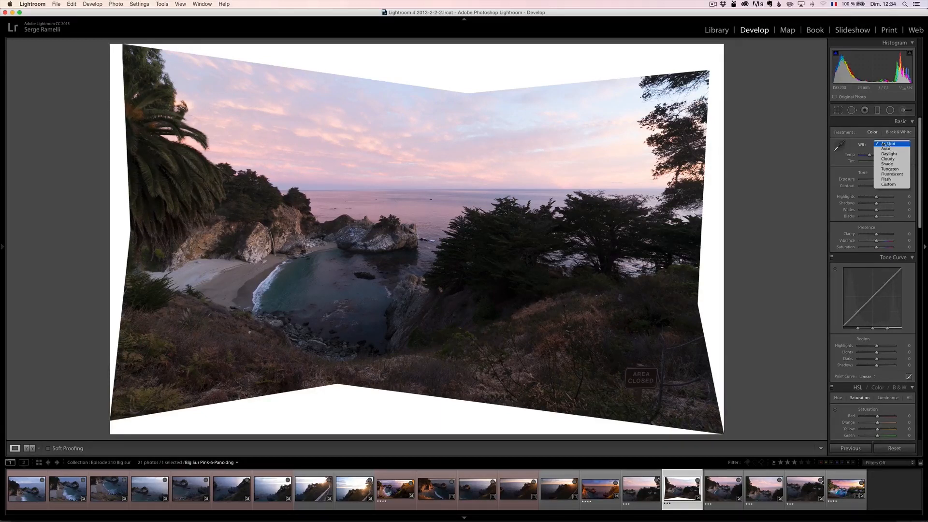
click(864, 126)
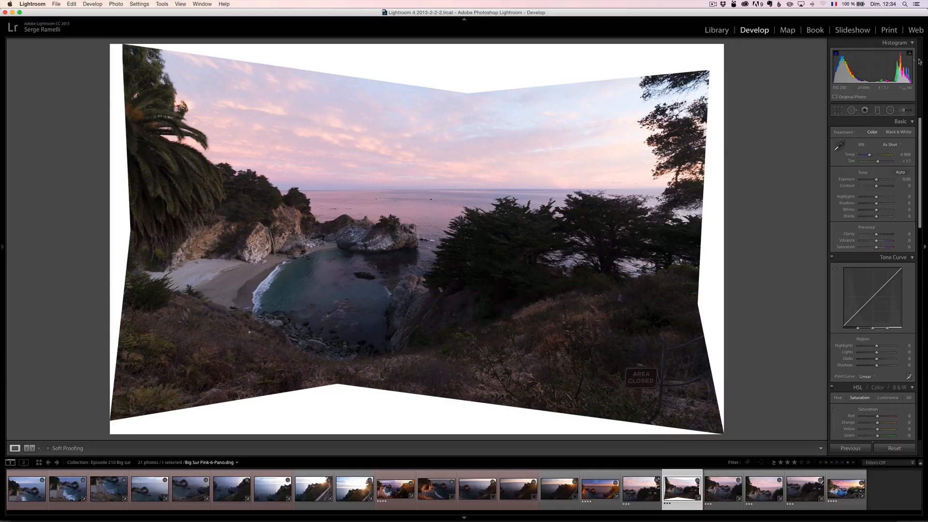
- Straighten the panorama along the sea horizon with the crop tool's straighten option
click(838, 111)
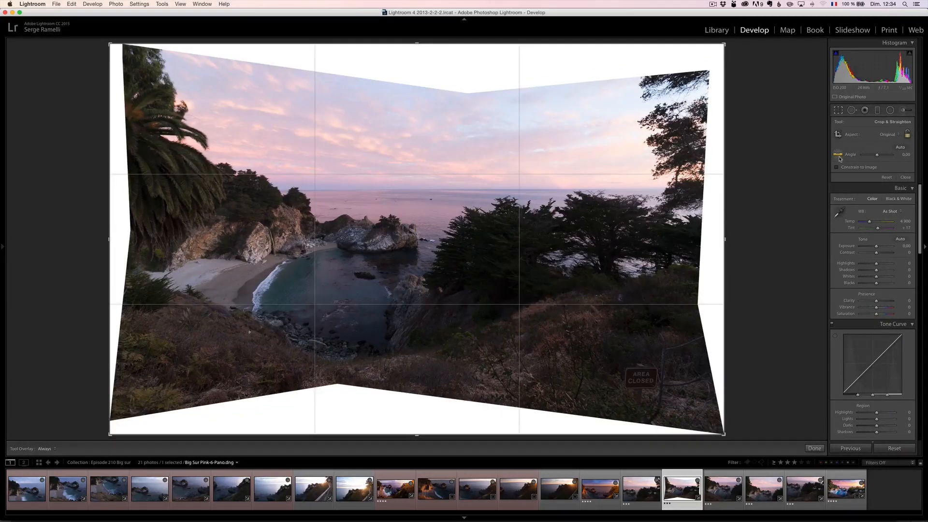
click(838, 155)
drag(305, 191, 622, 190)
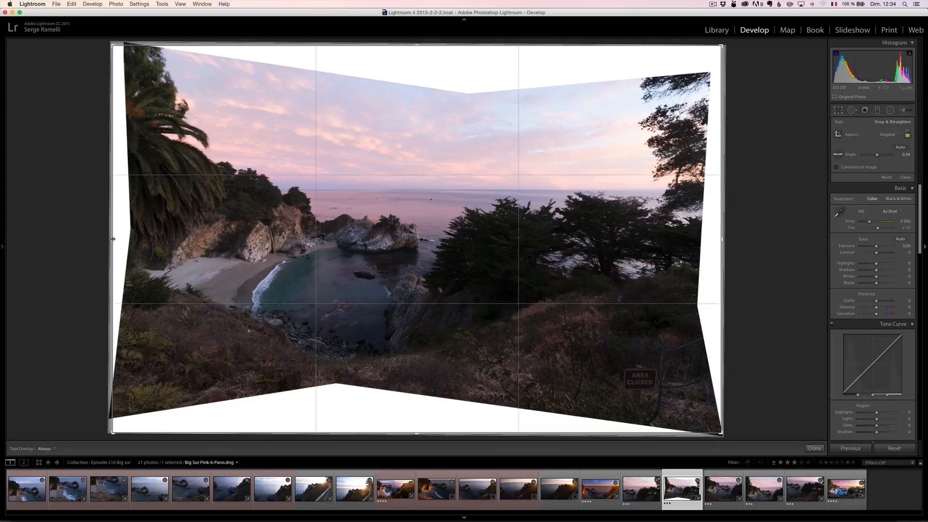
- Crop the white, uneven edges off all four sides of the panorama and apply the crop
drag(113, 238, 128, 239)
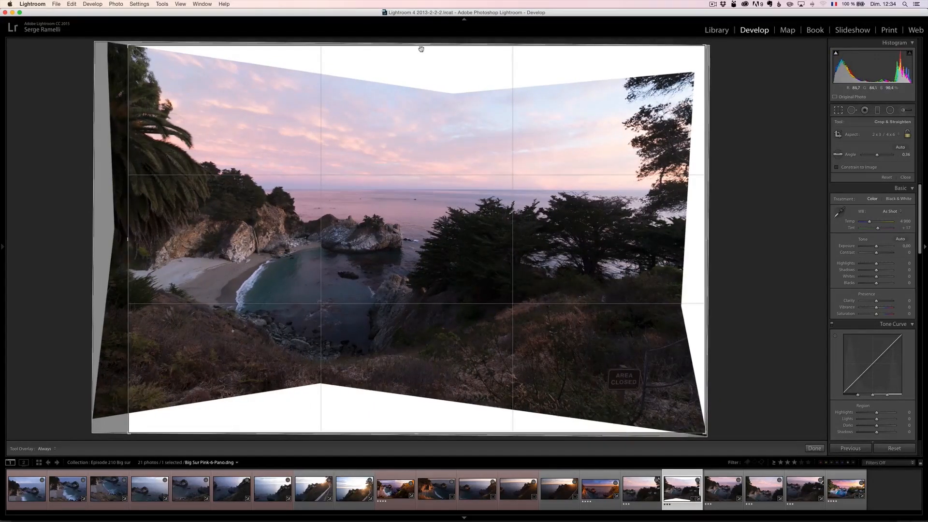
drag(421, 49, 416, 71)
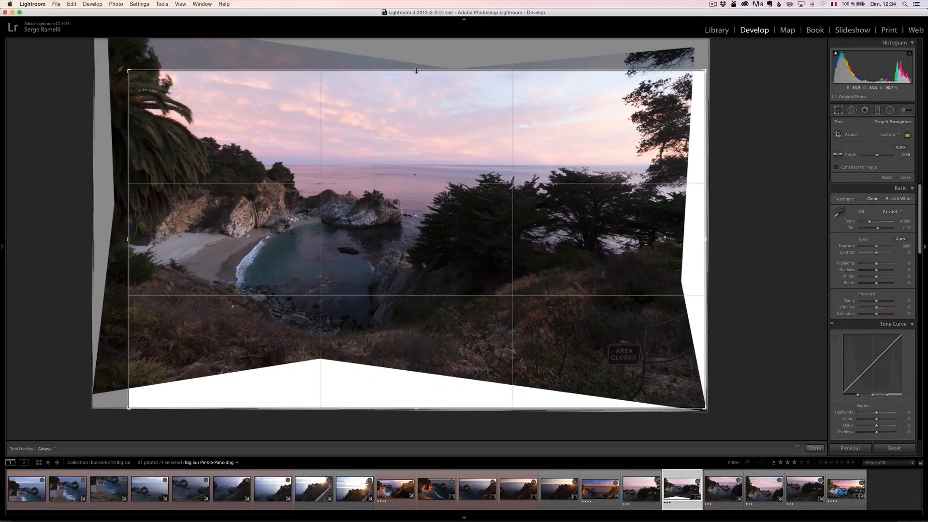
drag(416, 409, 415, 380)
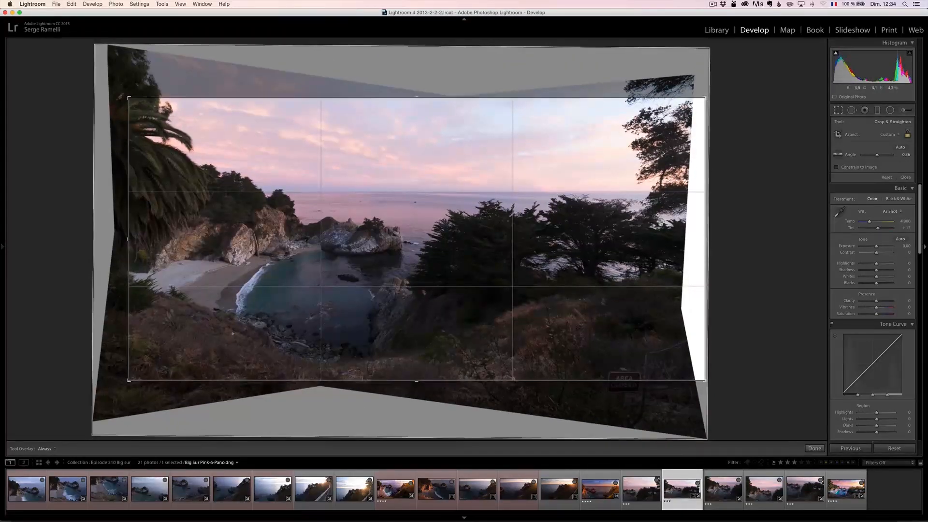
drag(705, 238, 673, 238)
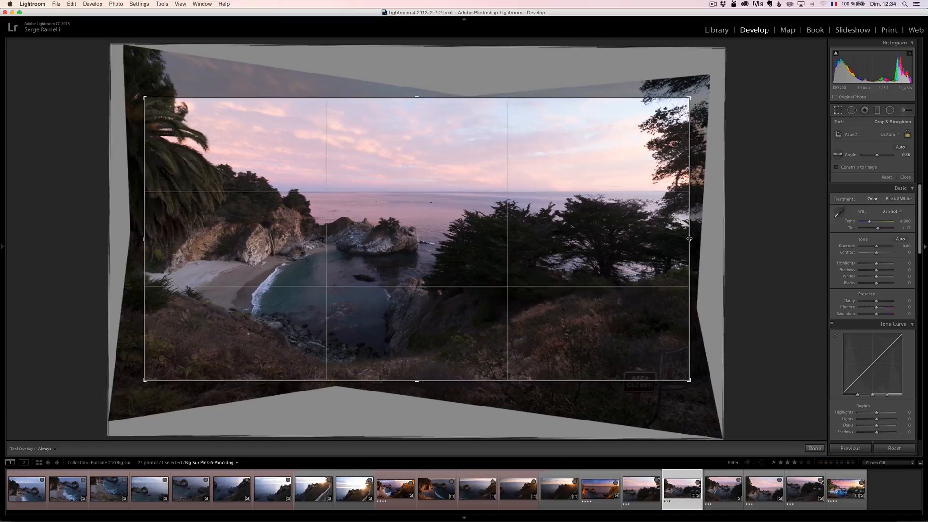
key(Return)
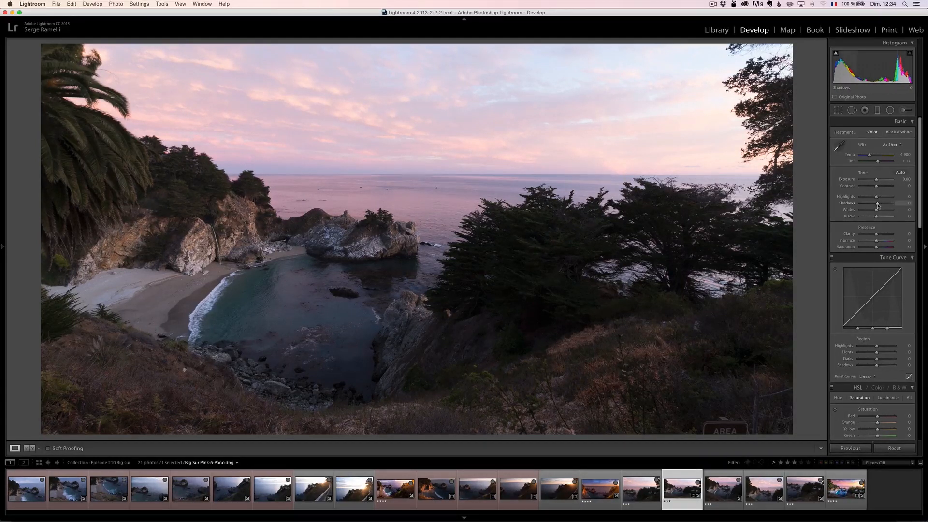
- Set Shadows to +100, Highlights to −100, Whites to +45 and Blacks to −35
drag(878, 205, 894, 203)
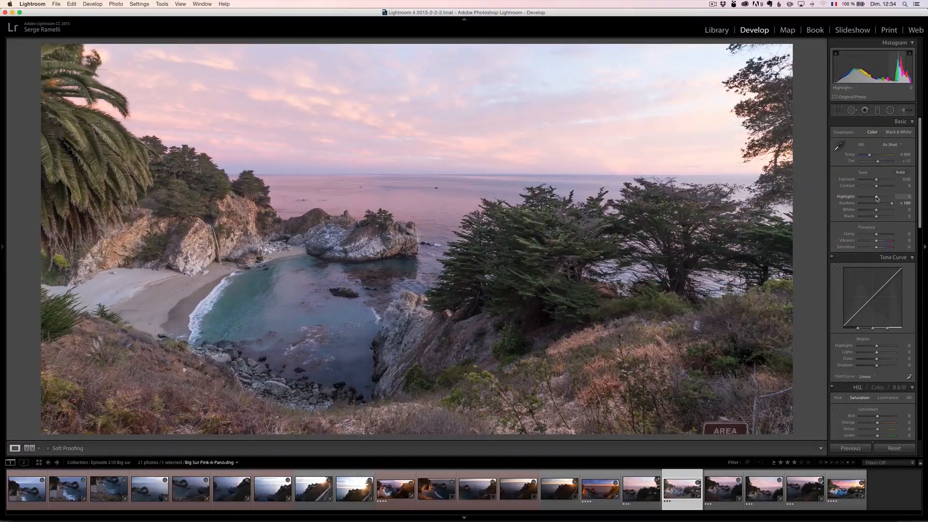
drag(875, 197, 847, 199)
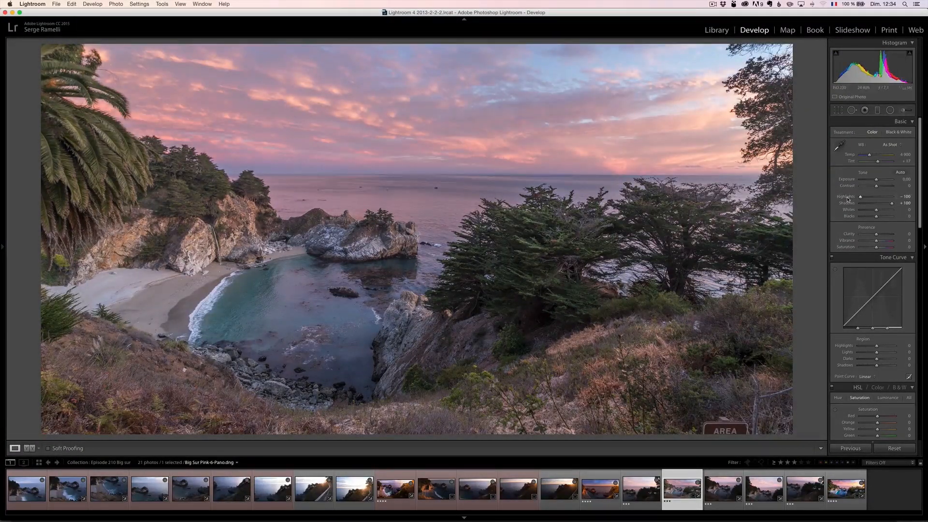
drag(878, 218, 885, 211)
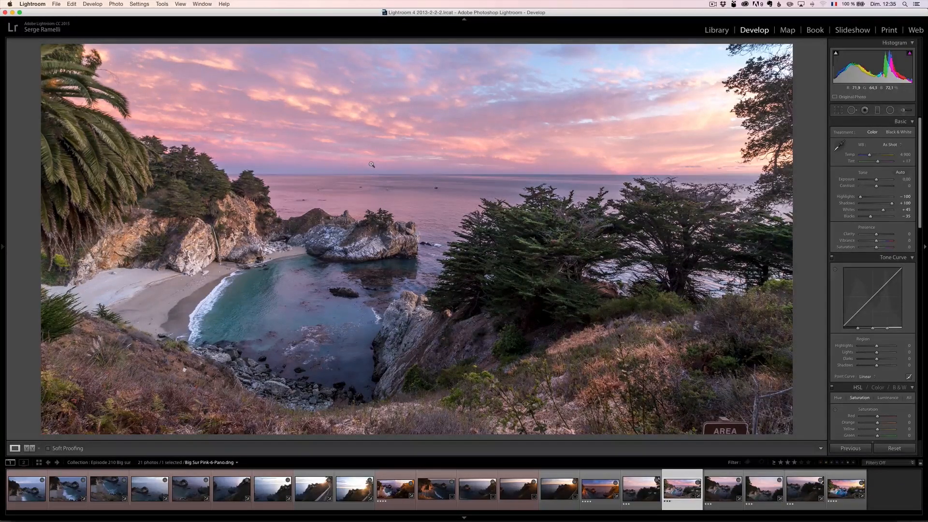
- Try Clarity at +55 and Vibrance at +41, and settle on Clarity −23, Contrast +38, Vibrance +38 and Saturation +15
drag(883, 234, 883, 241)
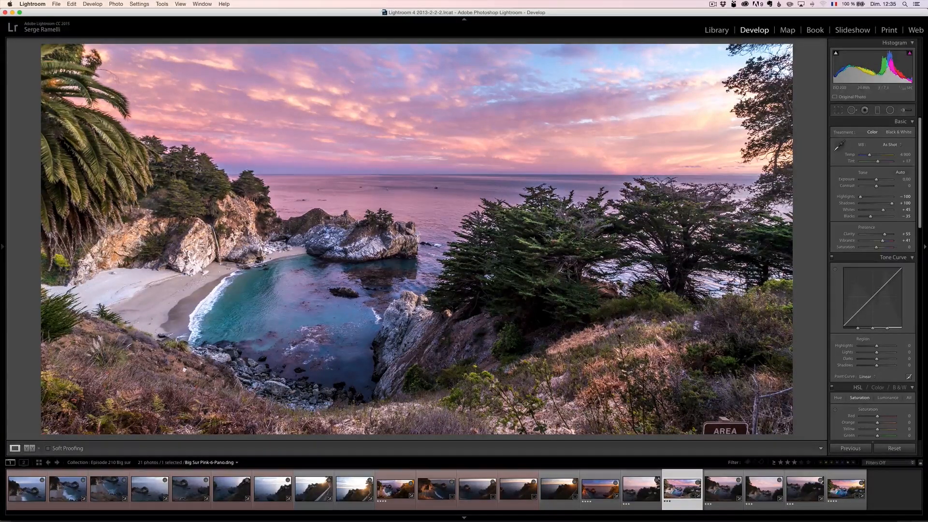
drag(881, 242, 876, 242)
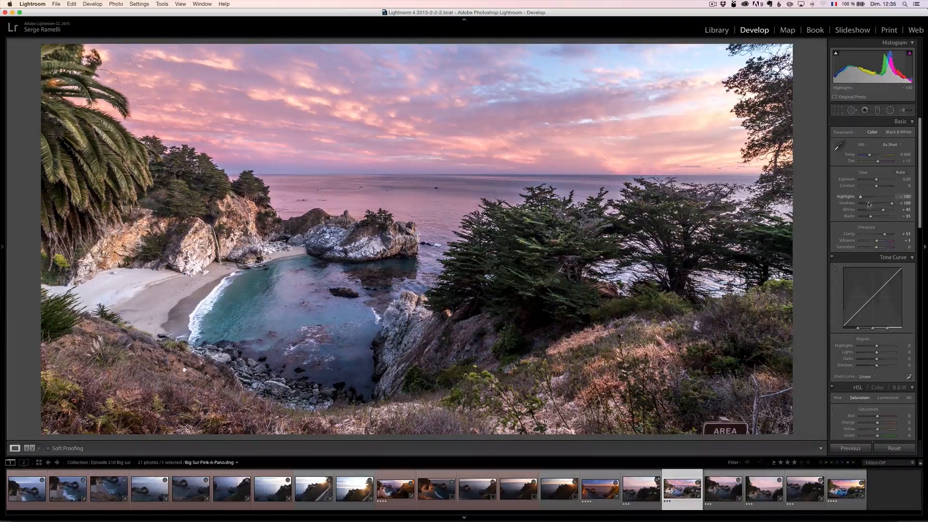
drag(884, 234, 873, 236)
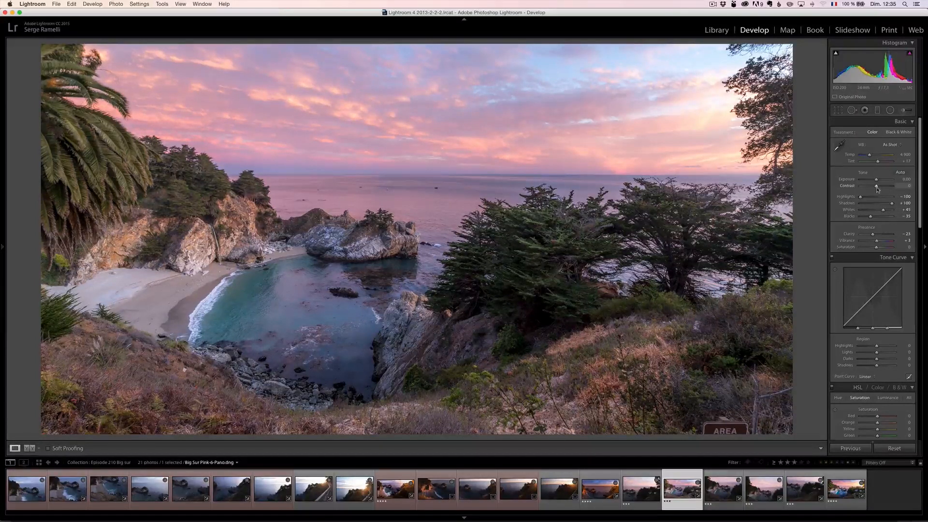
drag(877, 190, 883, 189)
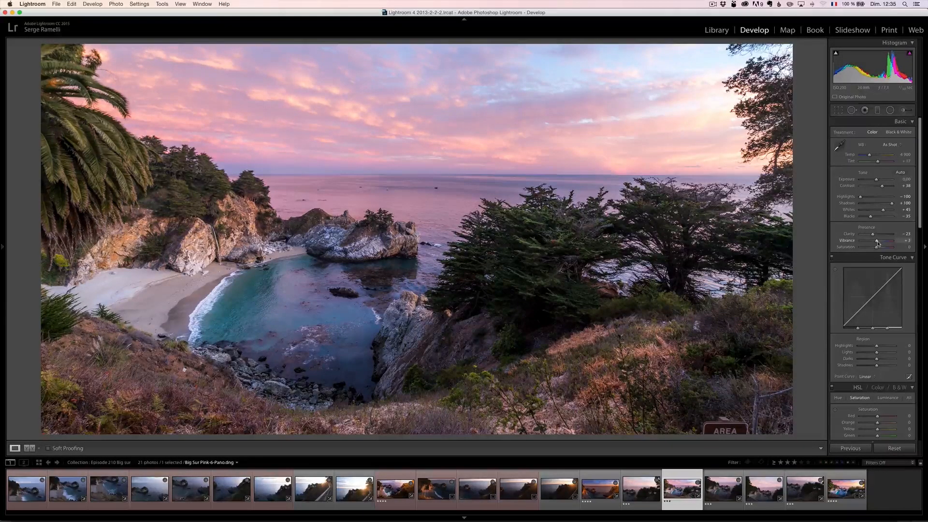
drag(878, 242, 878, 247)
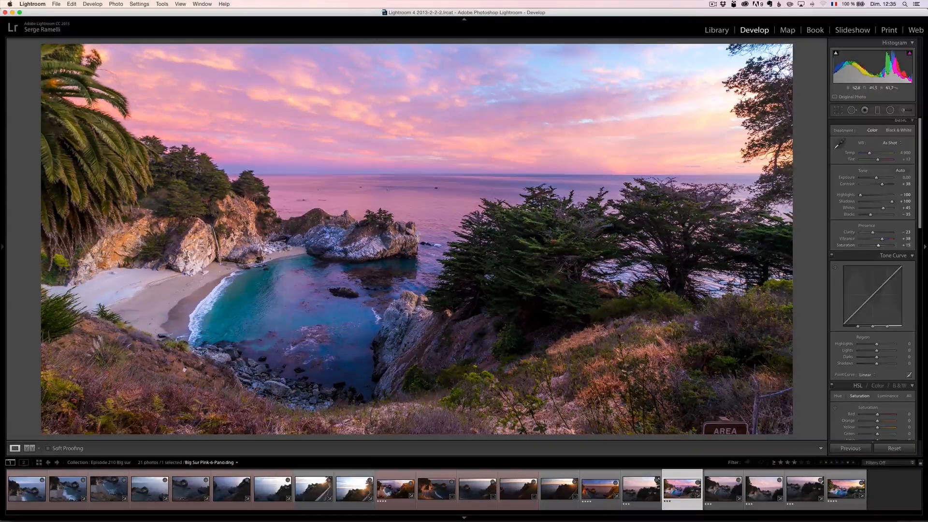
- Try another white balance preset and apply the Daylight preset to the panorama
click(891, 145)
click(891, 164)
click(891, 143)
click(893, 133)
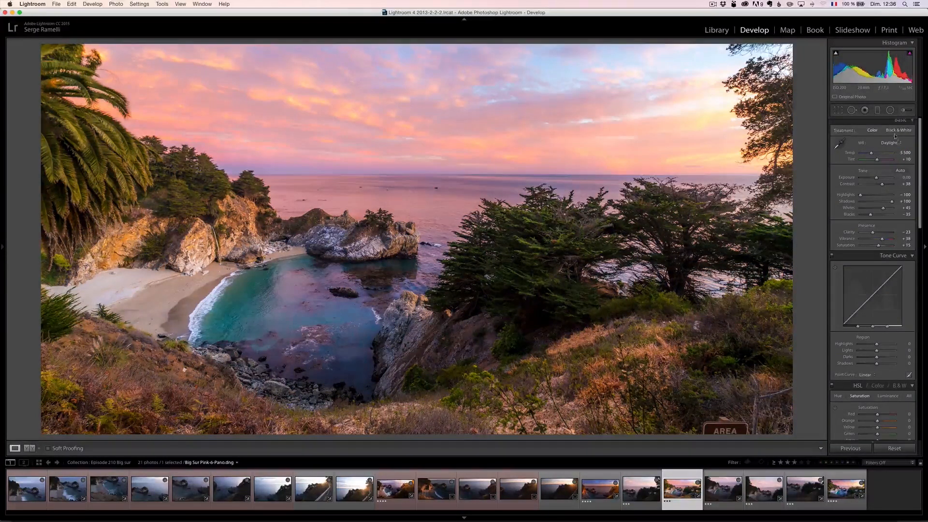
- Set the white balance temperature to 4513
click(902, 153)
key(shift)
text(4513)
key(Return)
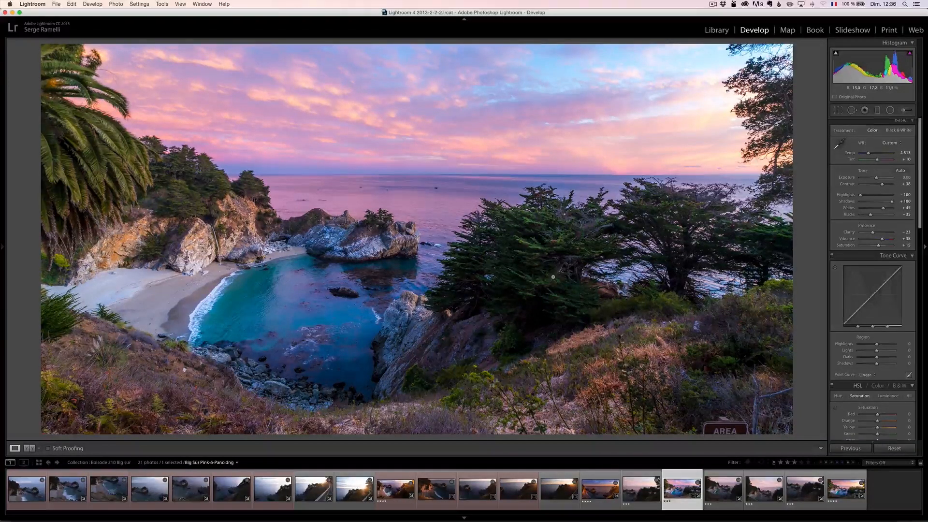
- Compare the retouched panorama with its unedited version several times
key(shift)
key(backslash)
key(backslash)
key(backslash)
key(backslash)
key(backslash)
key(backslash)
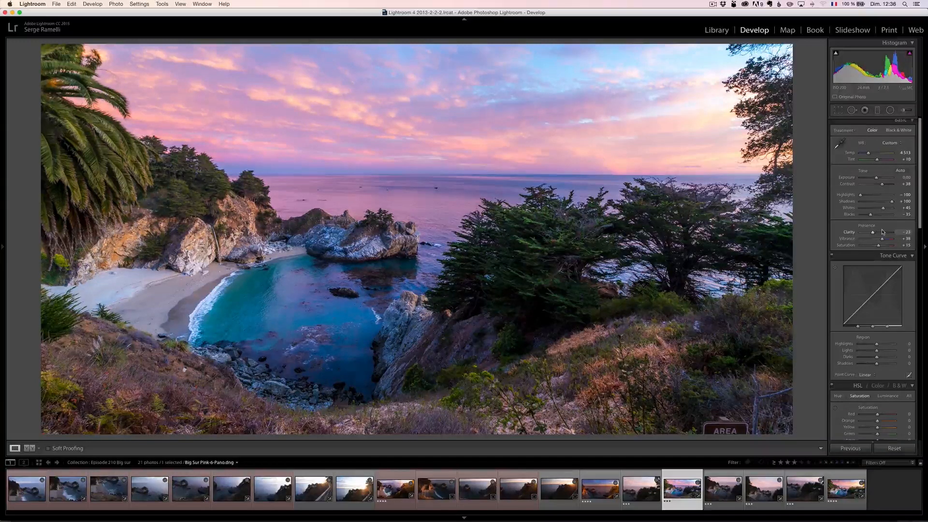
- Set Clarity to −20
click(883, 232)
click(872, 233)
- Add a graduated filter down the sky to just below the horizon, set its Exposure to −0.60 and adjust its Clarity
click(876, 111)
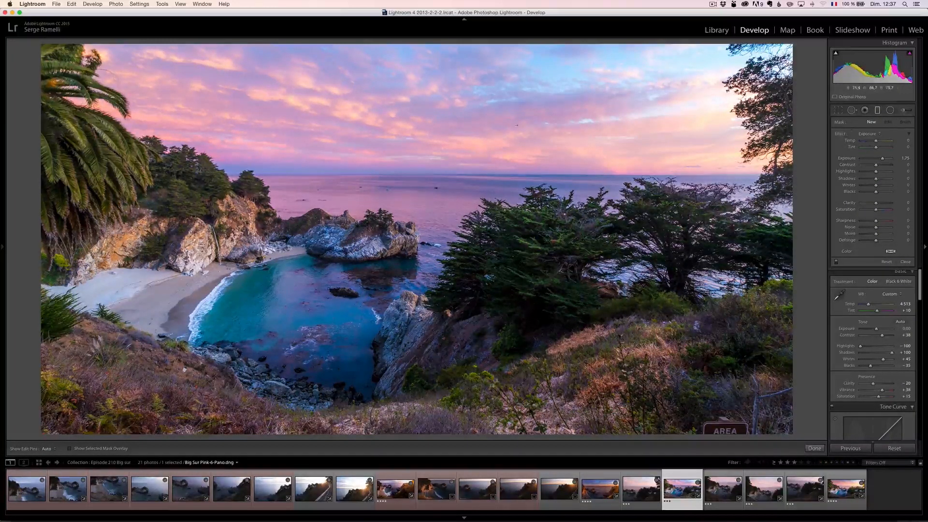
drag(456, 122, 454, 222)
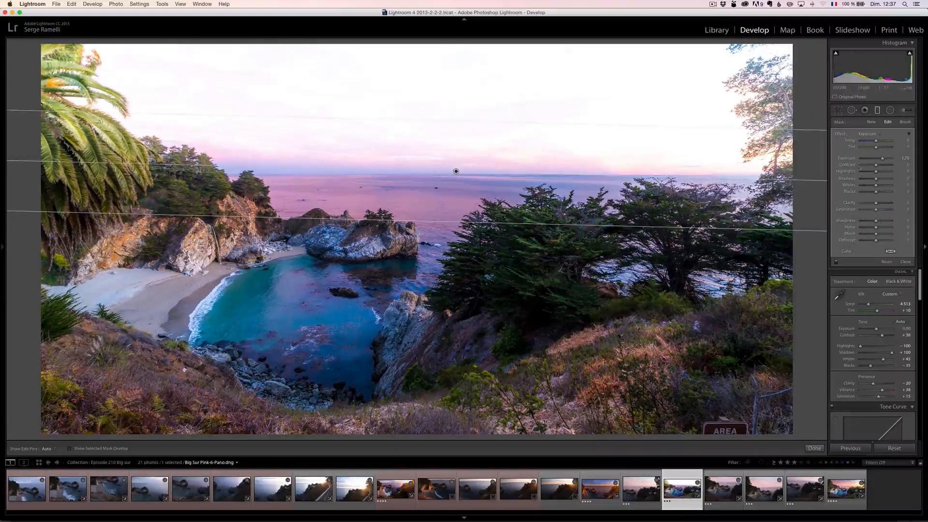
drag(884, 156, 875, 160)
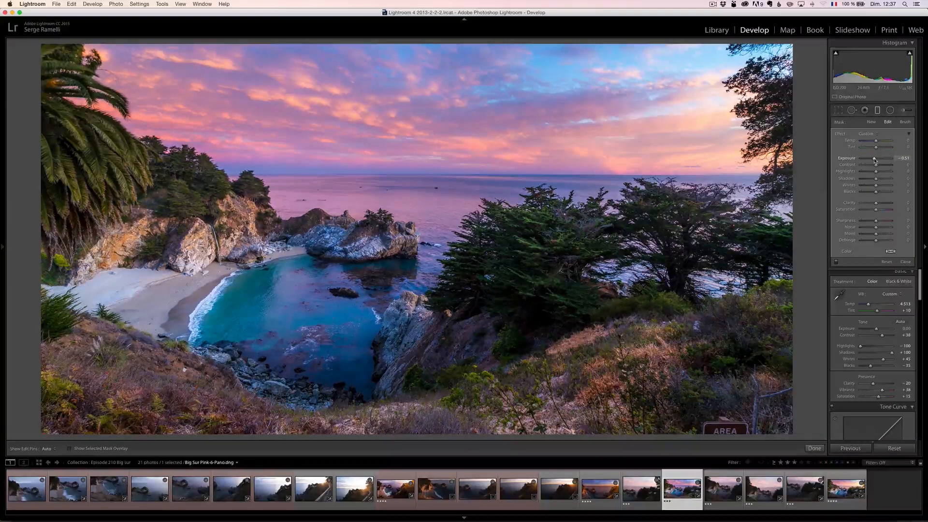
drag(874, 161, 873, 160)
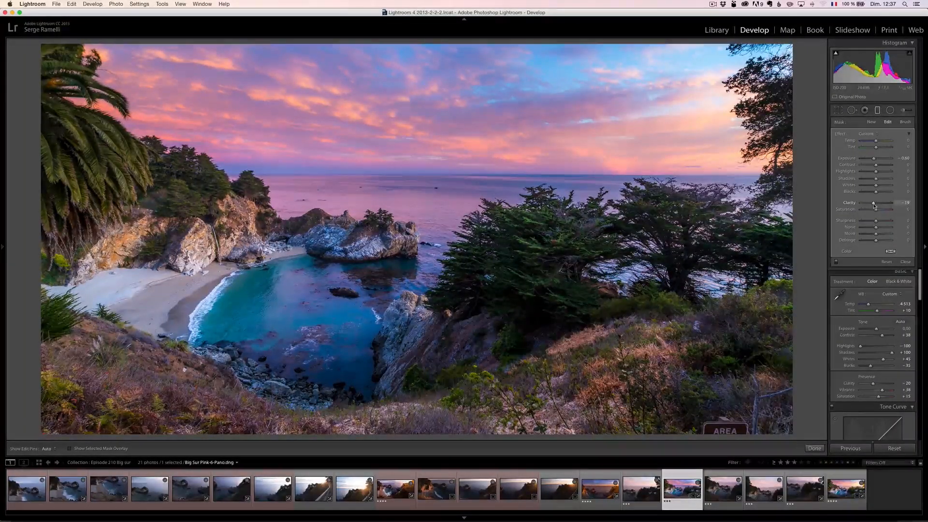
drag(874, 206, 876, 206)
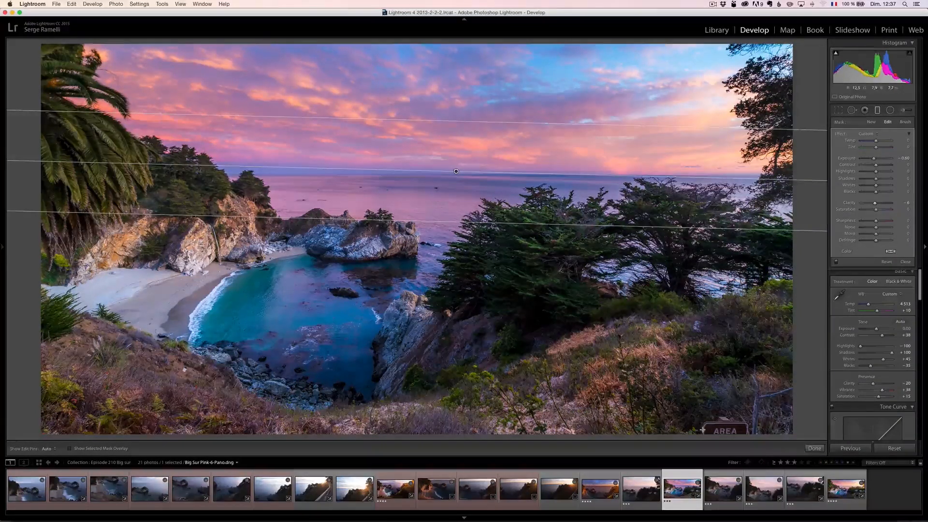
- Heal away the AREA sign in the foreground with Spot Removal, sampling from the nearby hillside vegetation
click(852, 111)
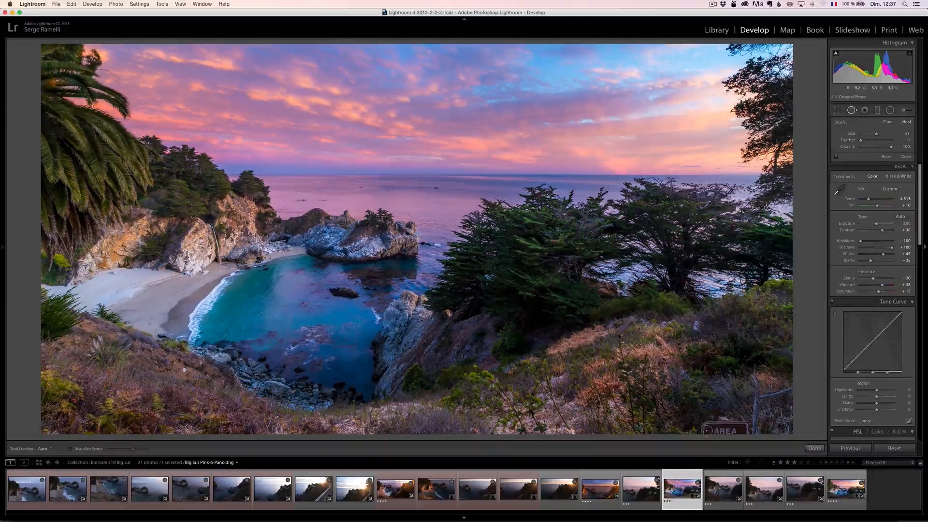
mouse_move(708, 425)
mouse_down()
mouse_move(743, 421)
mouse_move(753, 432)
mouse_move(756, 394)
mouse_move(800, 387)
mouse_up()
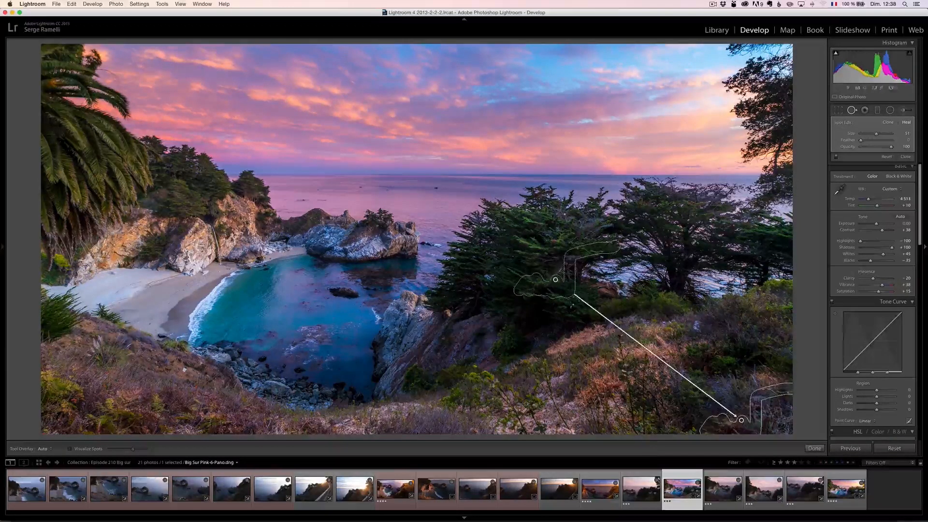
drag(556, 279, 683, 373)
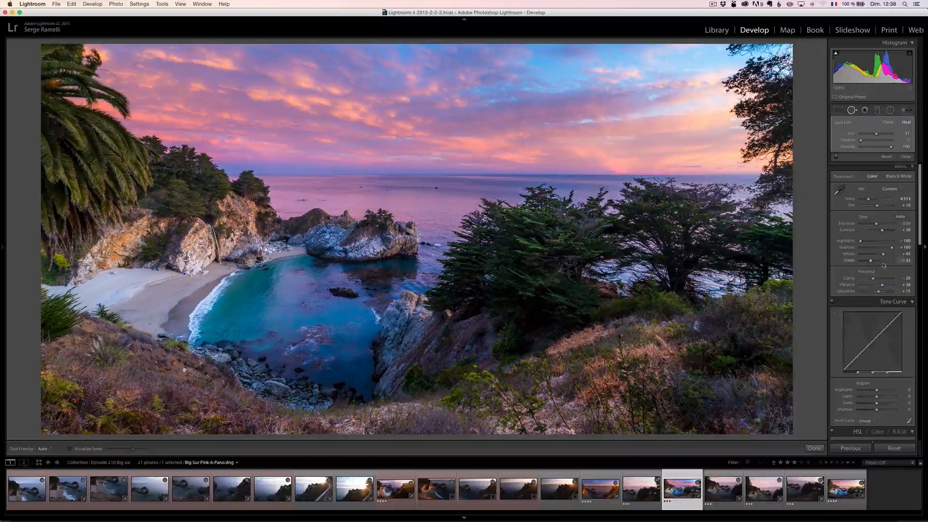
click(906, 158)
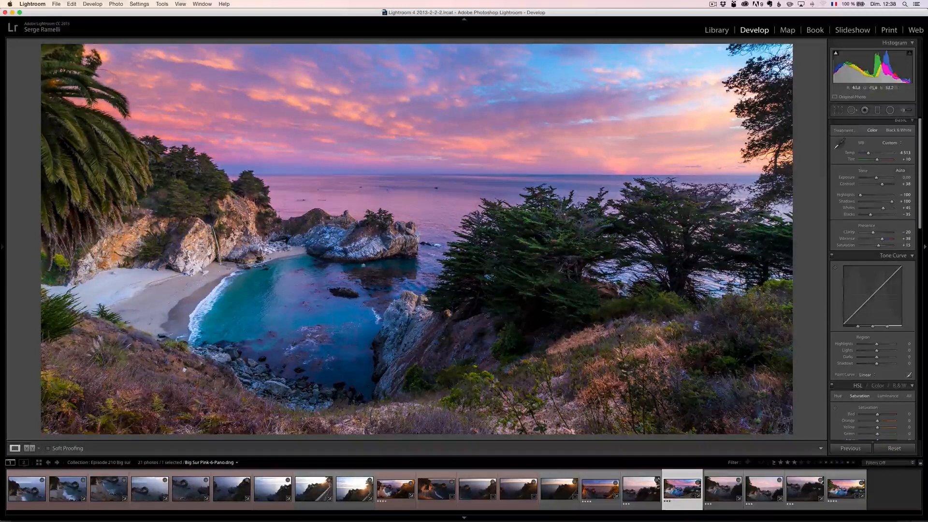
- Add a slanted graduated filter over the right foreground hillside, darken it to about −1.6 Exposure and shift it farther toward the lower corner
click(878, 111)
drag(669, 387, 647, 305)
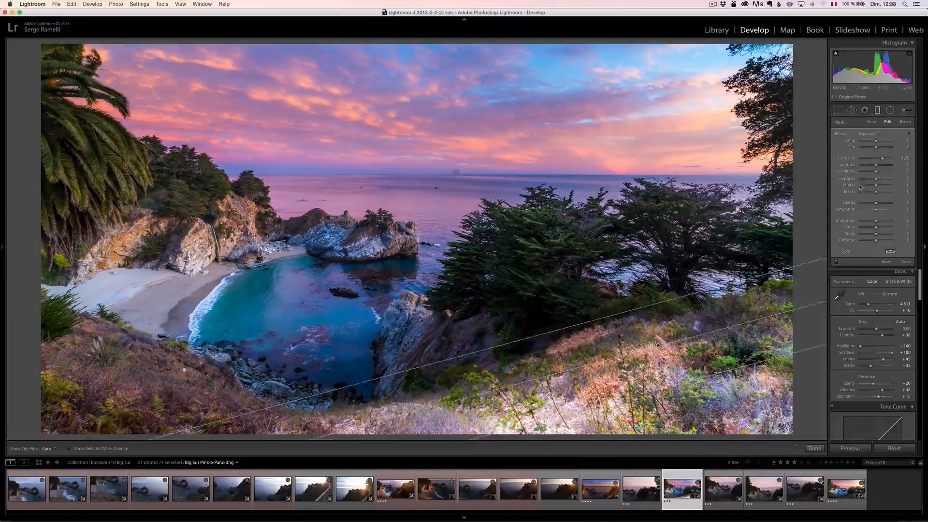
drag(880, 160, 870, 161)
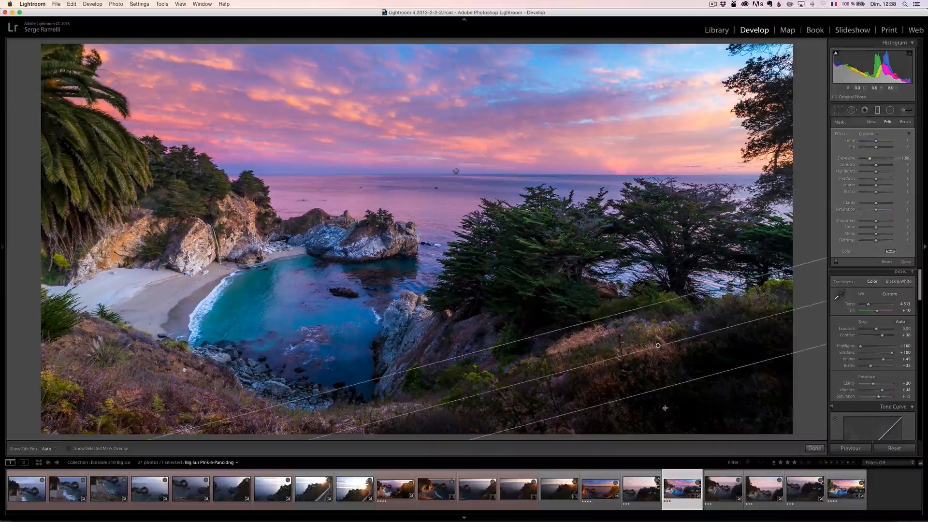
drag(677, 385, 703, 423)
mouse_move(663, 364)
mouse_down()
mouse_move(683, 393)
mouse_move(675, 373)
mouse_up()
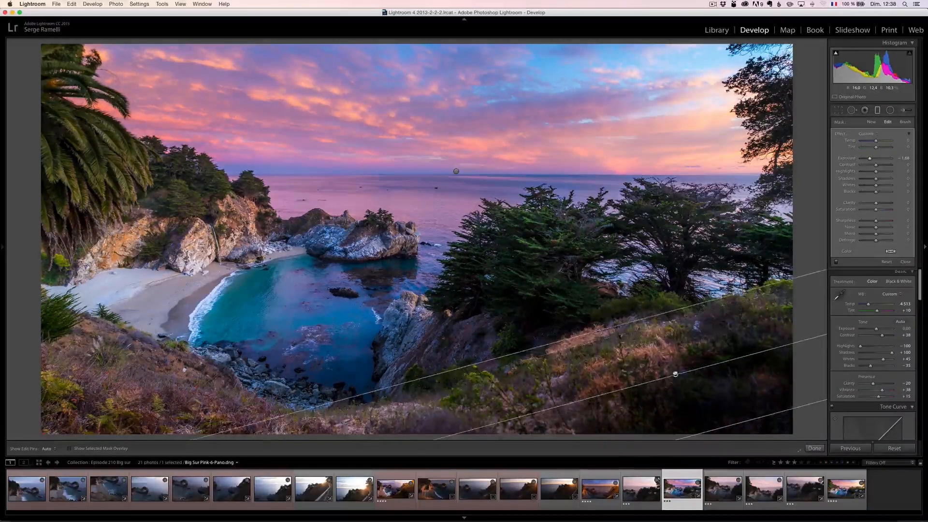
- Add darkening graduated filters over the left foreground slope and along the photo's bottom edge, positioning each close to the border
drag(176, 401, 233, 301)
drag(205, 351, 147, 389)
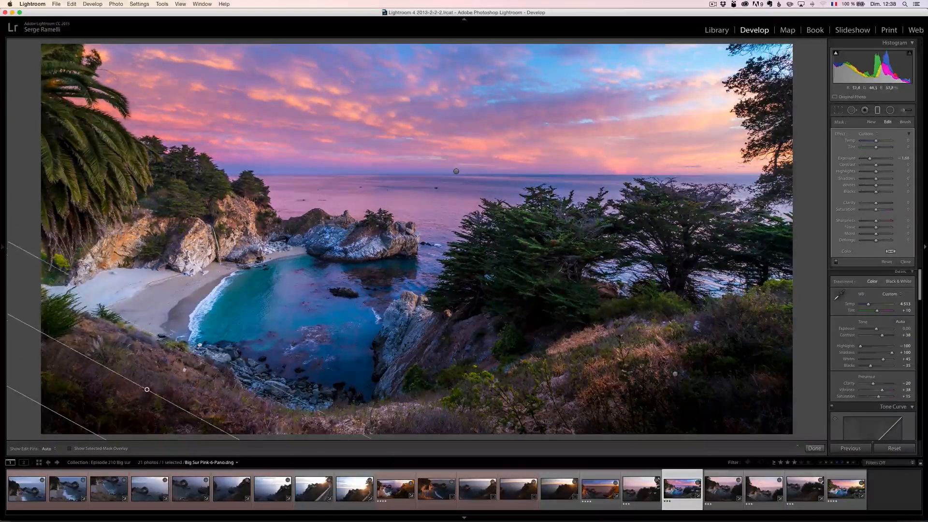
drag(388, 414, 392, 345)
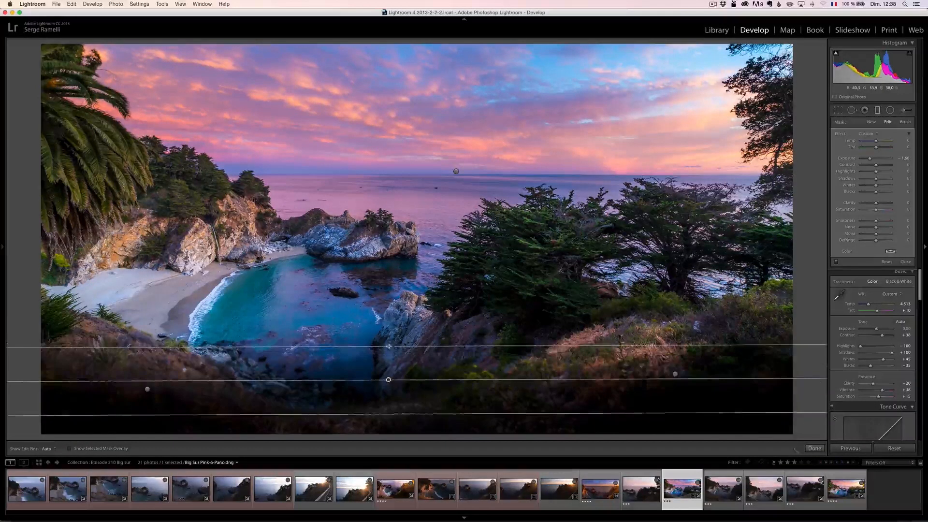
drag(387, 380, 387, 430)
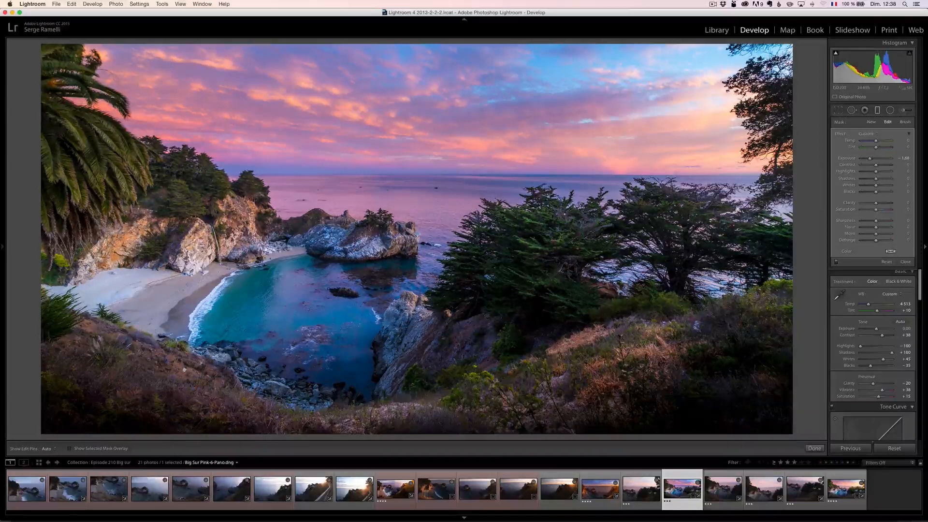
- Compare the photo with and without the graduated filters, then set the right hillside filter's Exposure to about −0.79
click(836, 261)
click(835, 262)
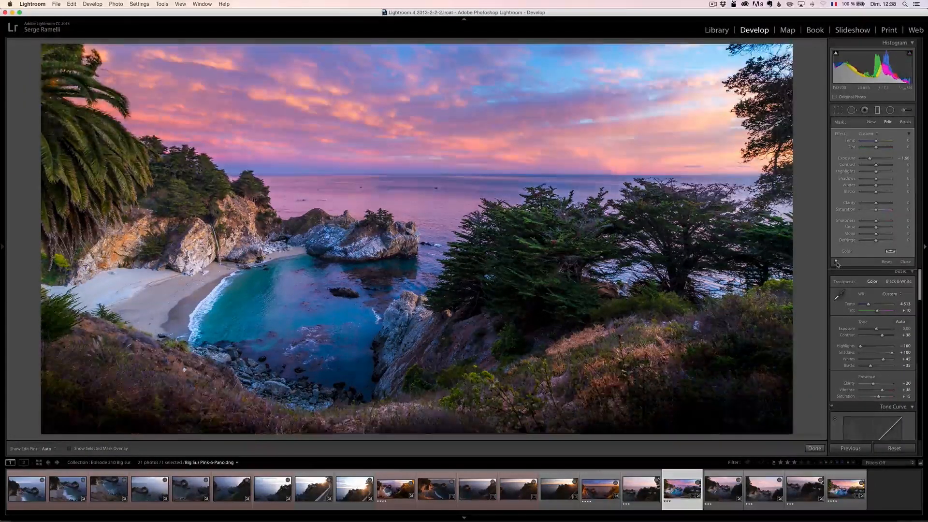
click(836, 262)
click(836, 262)
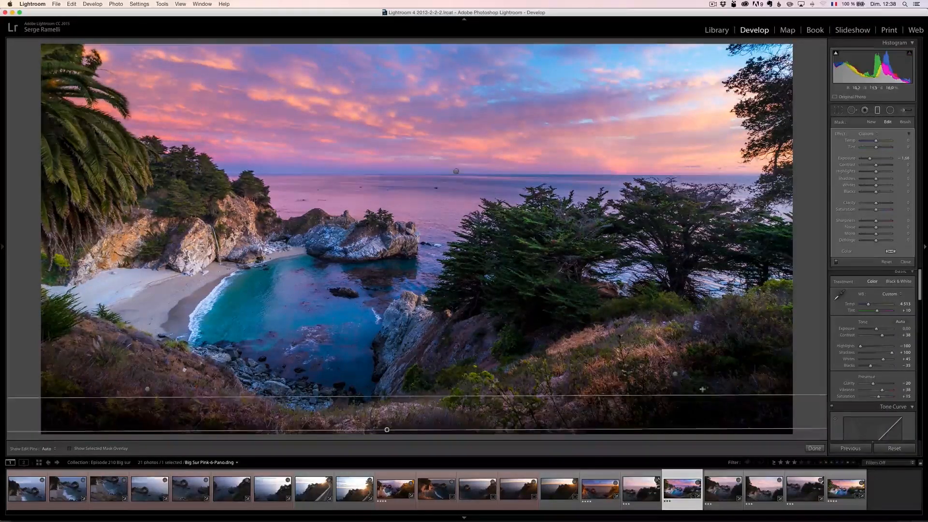
drag(869, 159, 871, 160)
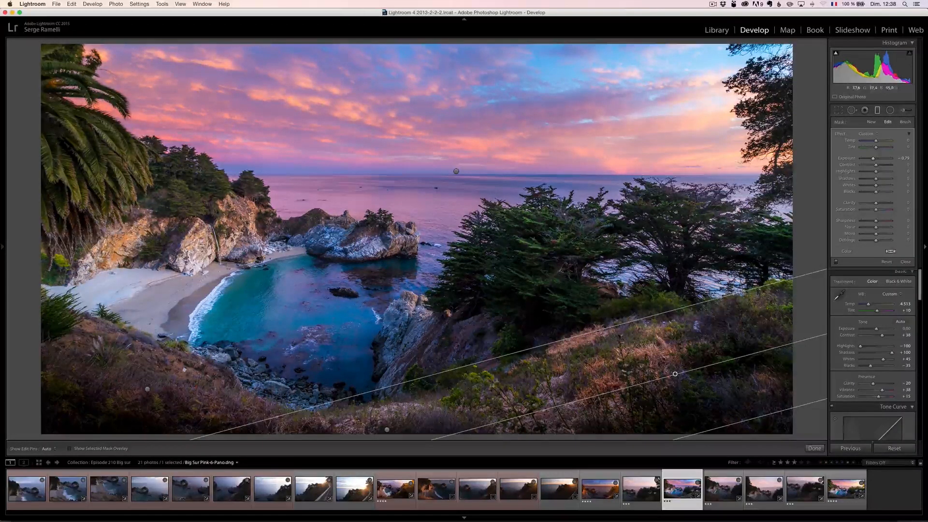
click(905, 261)
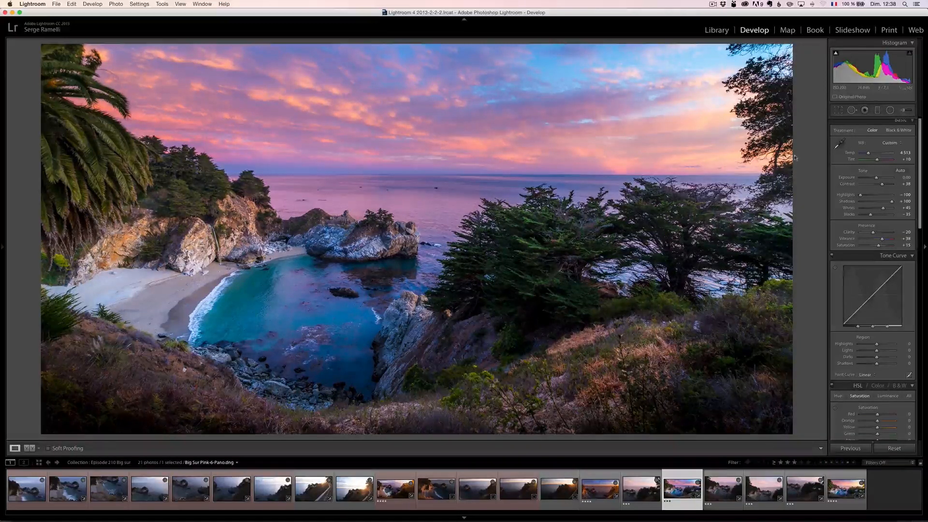
- Draw a large inverted radial filter with Feather 100 and place it over the right part of the sky near the horizon
click(890, 111)
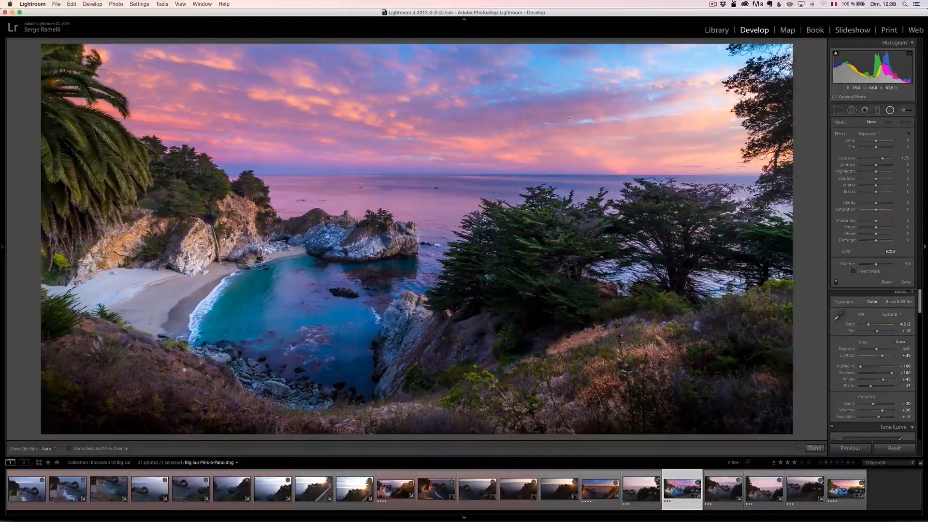
drag(493, 111, 816, 263)
click(869, 272)
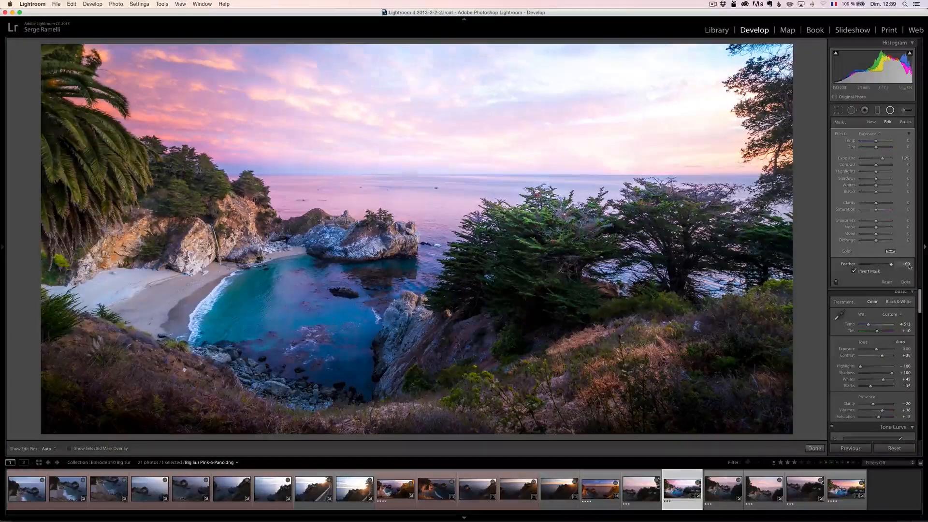
drag(491, 108, 681, 97)
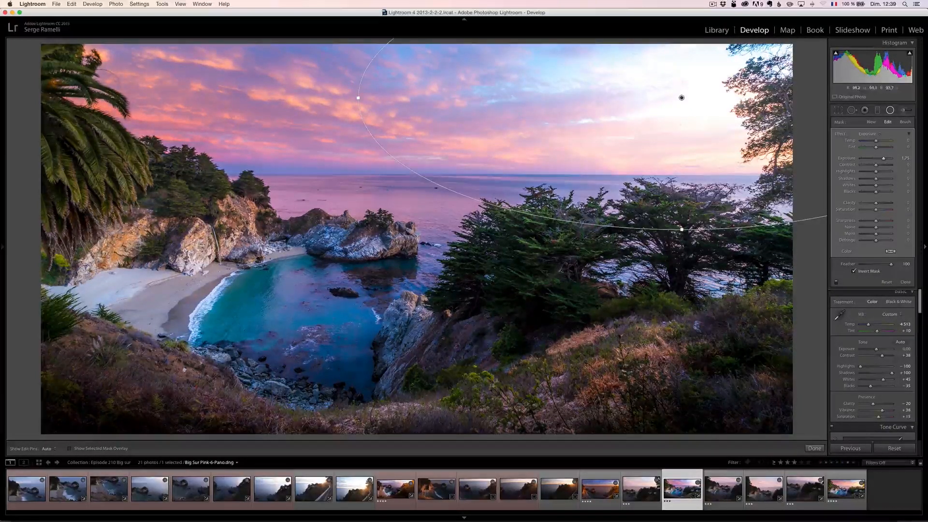
drag(681, 98, 710, 153)
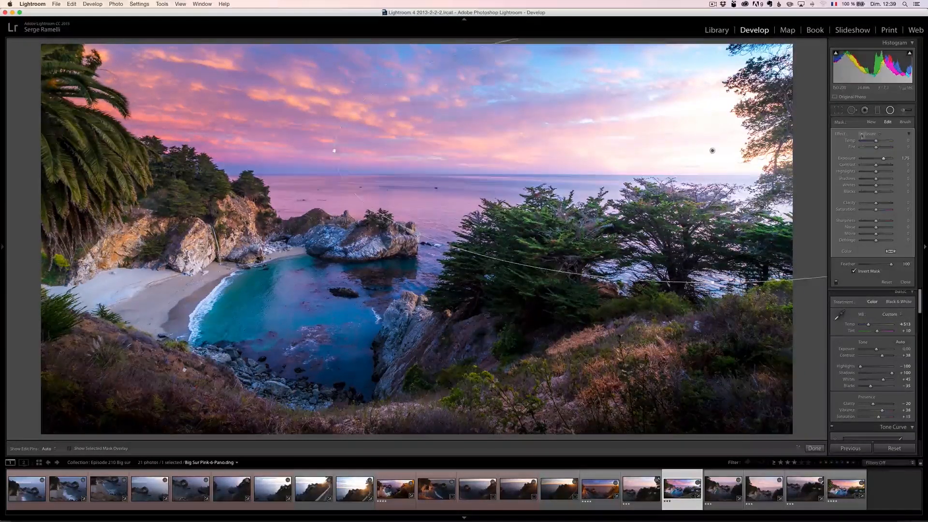
- Warm the radial filter with Temp 100 and Saturation about 50, and shift it slightly closer to the right-hand tree
drag(877, 142, 891, 140)
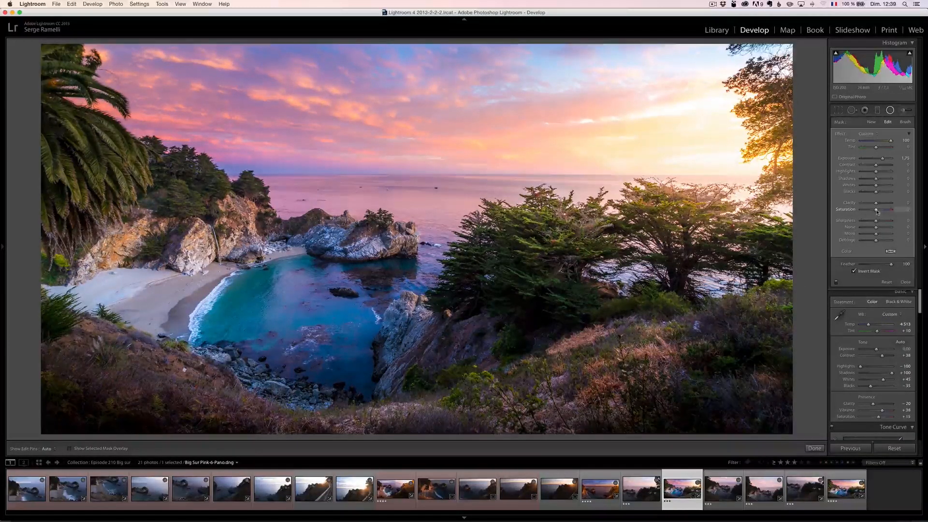
drag(885, 212, 885, 211)
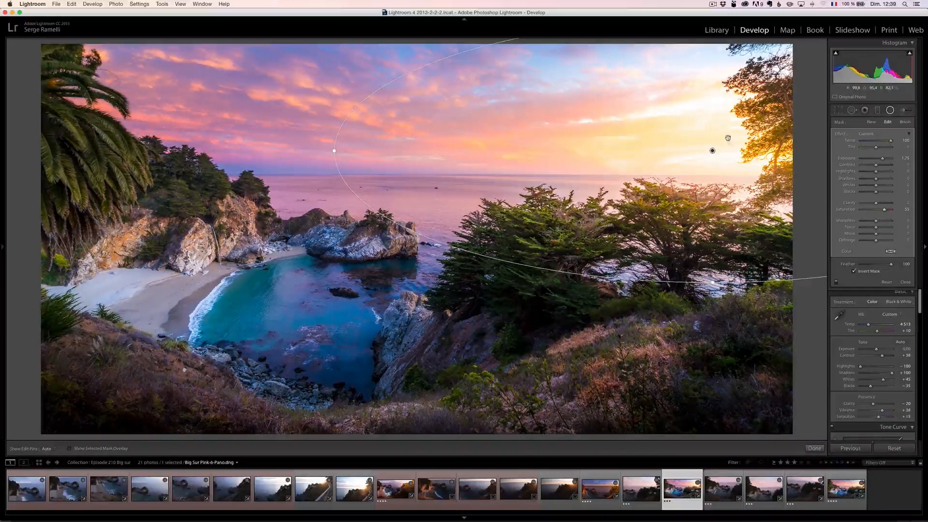
mouse_move(712, 151)
mouse_down()
mouse_move(738, 143)
mouse_move(730, 153)
mouse_up()
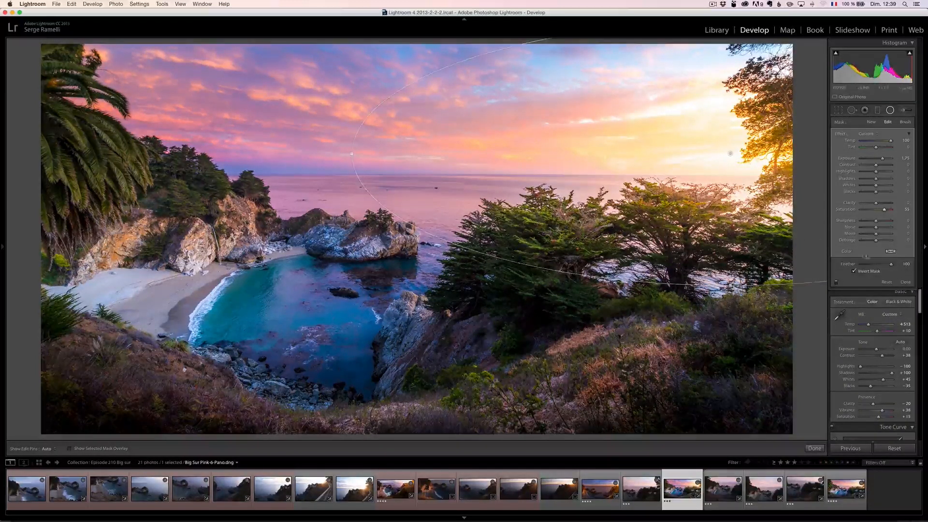
click(905, 282)
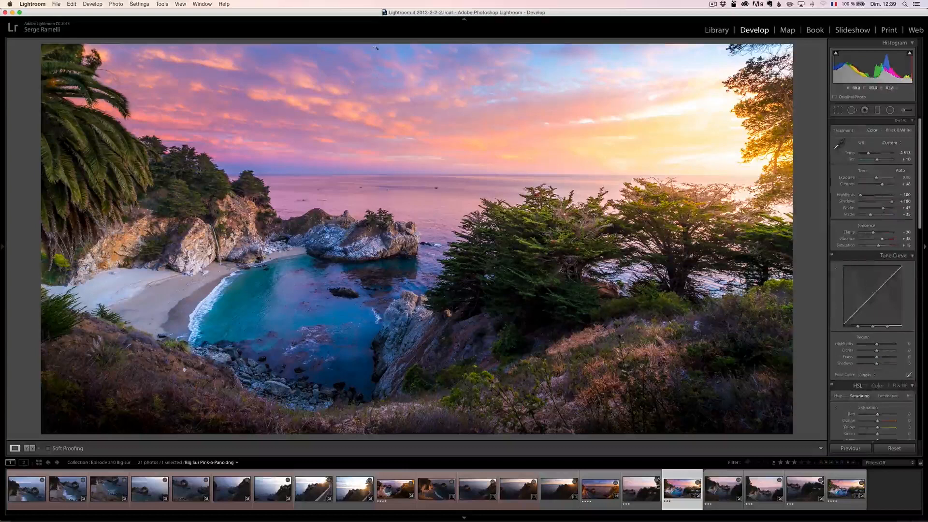
- Add a graduated filter at the top of the sky with Temp −20 and Exposure −0.11, and move it up near the edge
key(m)
drag(431, 60, 434, 92)
drag(882, 159, 872, 142)
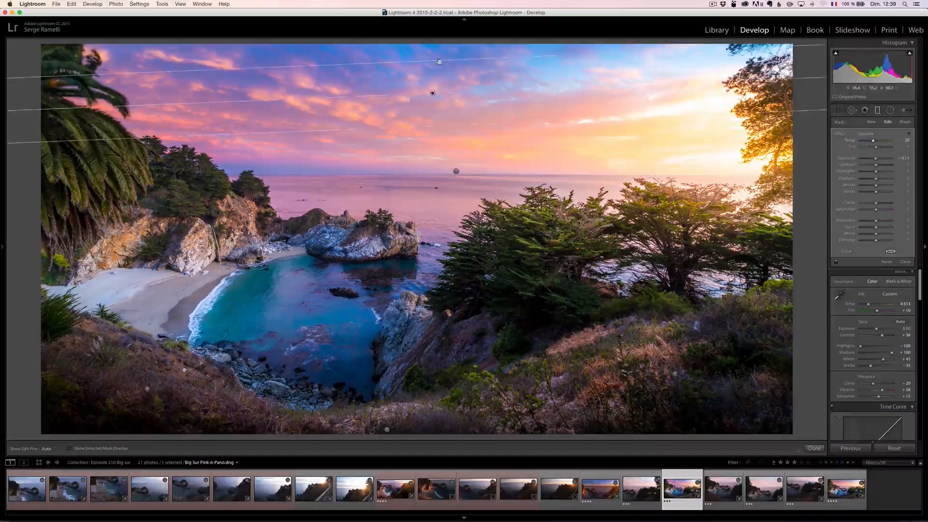
drag(432, 79, 431, 61)
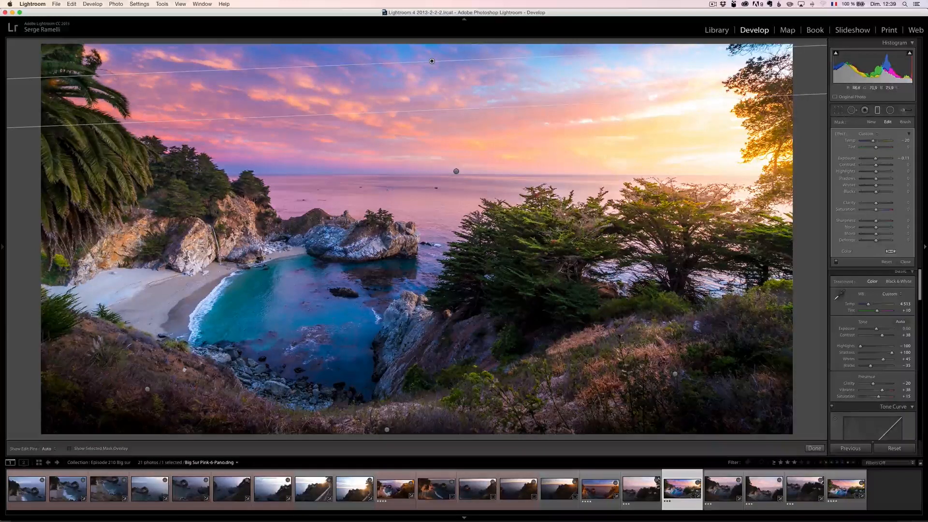
click(905, 261)
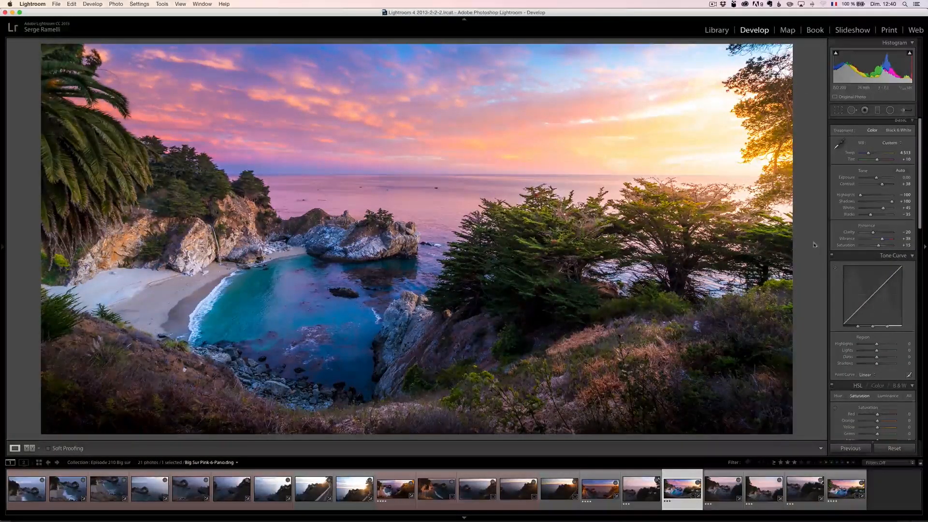
- Paint with the adjustment brush along the cove's shoreline and surf, and set the brush Exposure to 1.40
click(903, 110)
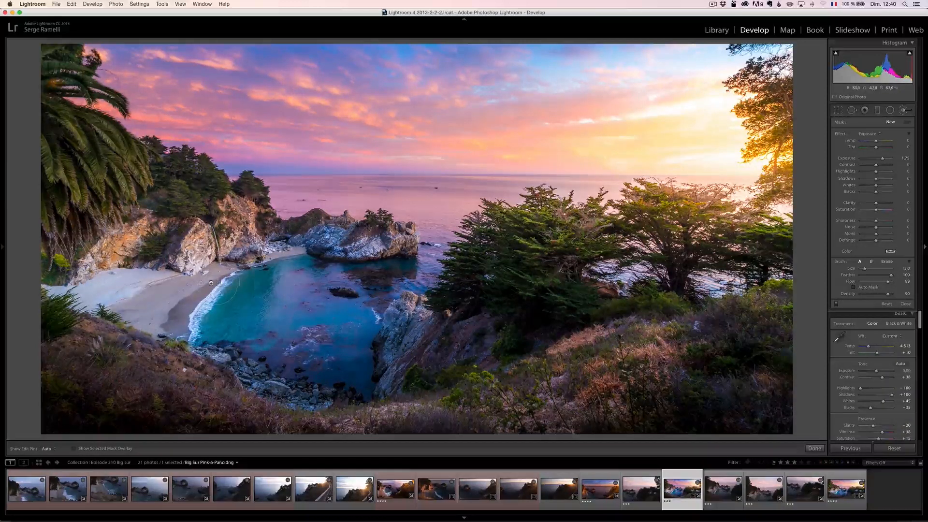
scroll(286, 265, down, 2)
key(h)
mouse_move(236, 274)
mouse_down()
mouse_move(173, 357)
mouse_move(234, 268)
mouse_up()
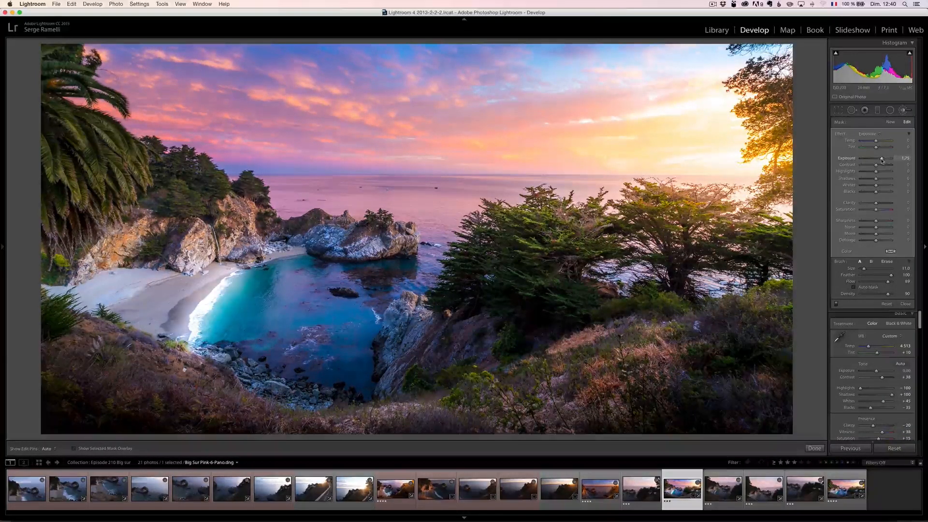
drag(882, 161, 880, 161)
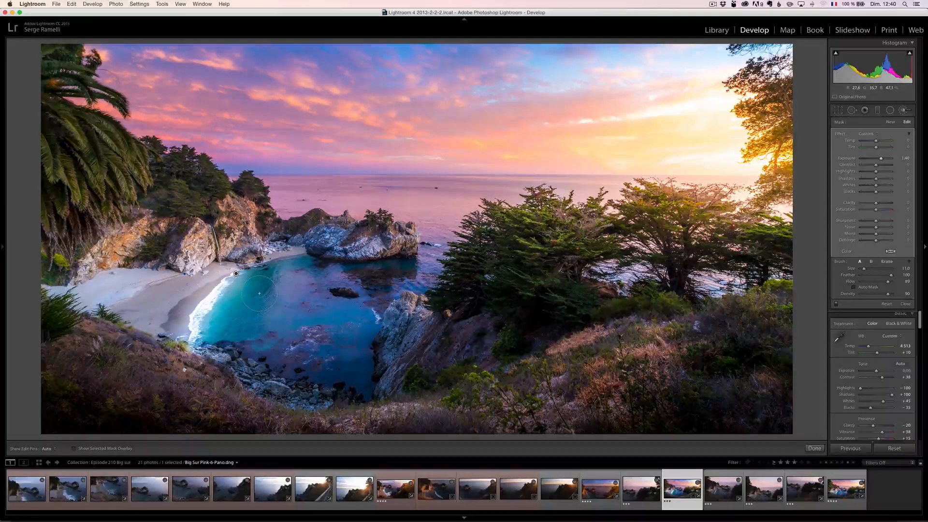
- Erase the brushed brightening from the cove's water and surf, and paint it onto the palm fronds instead
key(alt)
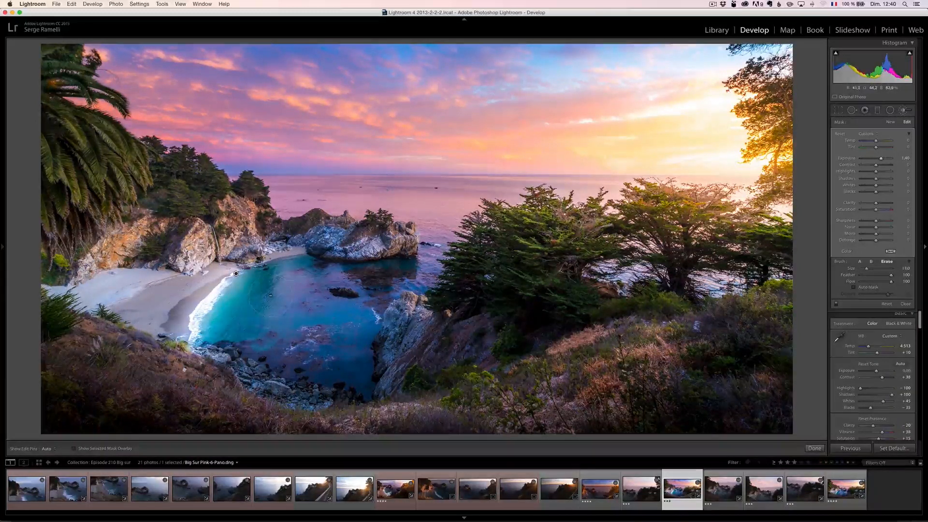
scroll(275, 294, down, 2)
mouse_move(275, 293)
mouse_down()
mouse_move(226, 302)
mouse_move(222, 314)
mouse_move(208, 299)
mouse_move(198, 313)
mouse_up()
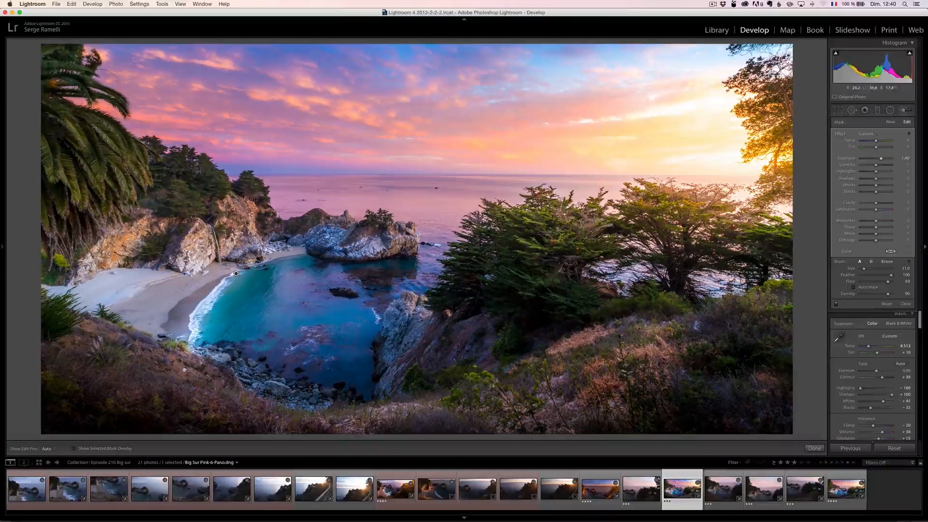
mouse_move(79, 157)
mouse_down()
mouse_move(99, 191)
mouse_move(116, 164)
mouse_move(104, 143)
mouse_up()
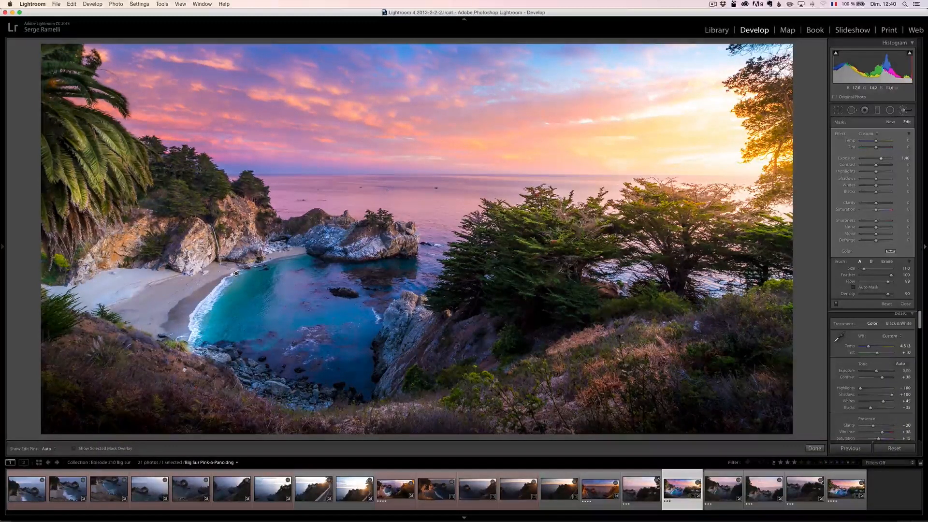
- Brush brightening onto the cypress beside the cove, and paint the cove's water with a new brush at Exposure about 0.50
mouse_move(515, 230)
mouse_down()
mouse_move(568, 227)
mouse_move(513, 271)
mouse_move(551, 266)
mouse_move(551, 212)
mouse_up()
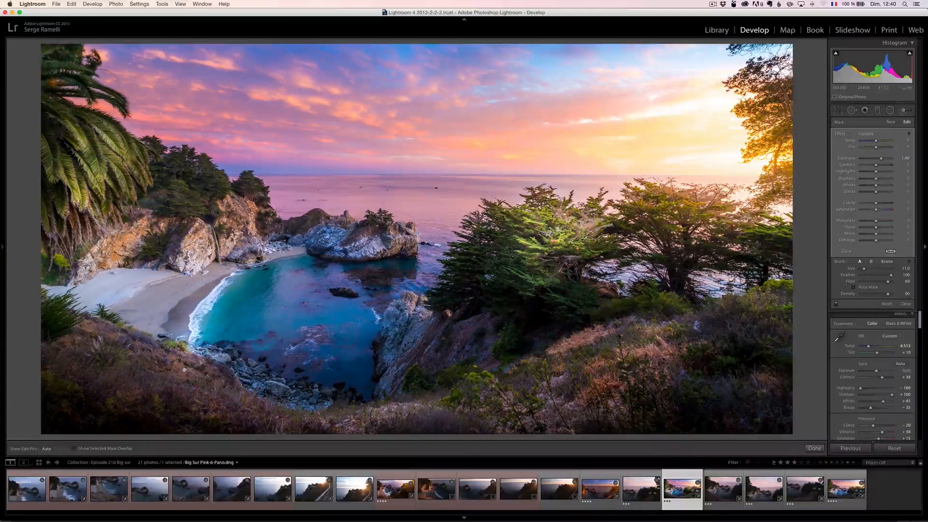
click(890, 123)
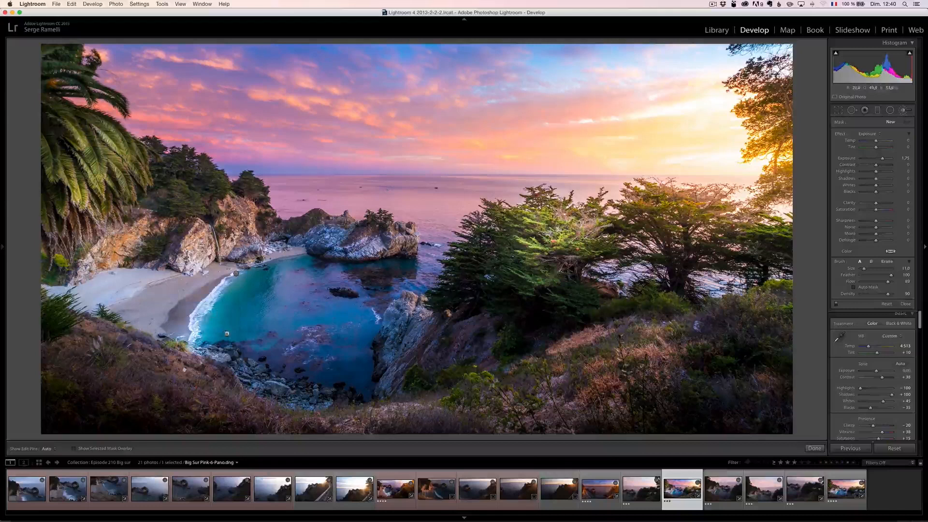
mouse_move(226, 326)
mouse_down()
mouse_move(290, 296)
mouse_move(311, 329)
mouse_move(372, 326)
mouse_move(345, 317)
mouse_up()
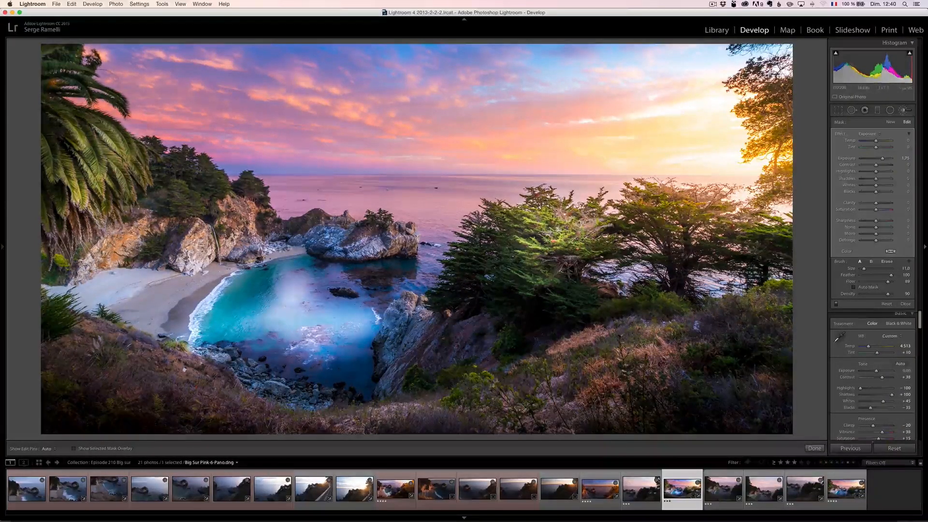
drag(882, 159, 877, 163)
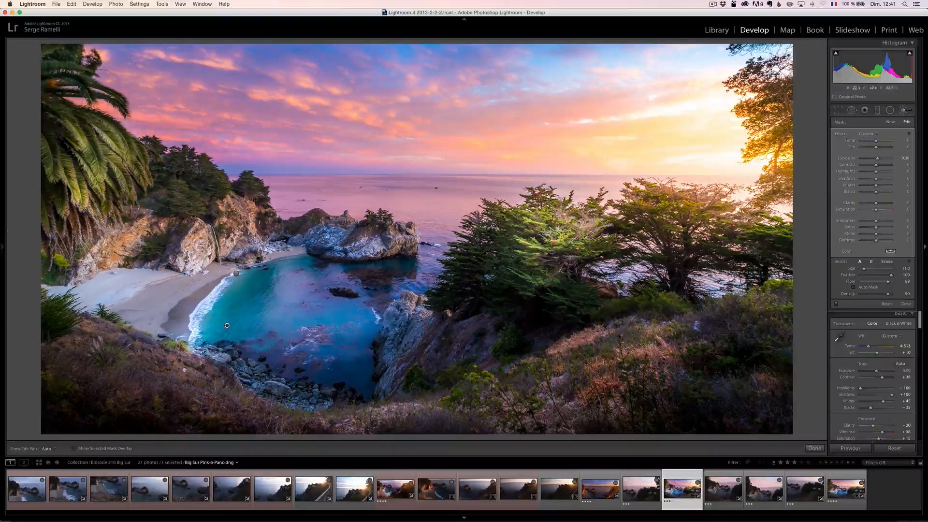
- Inspect the retouched panorama up close, from the cypress across the rocky islet to the waterfall cliff and palm fronds
click(506, 239)
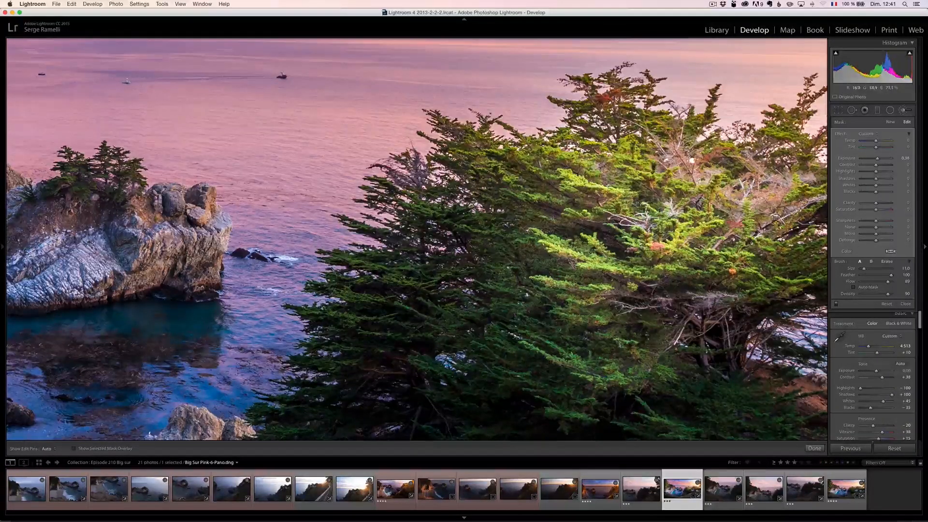
drag(403, 277, 685, 272)
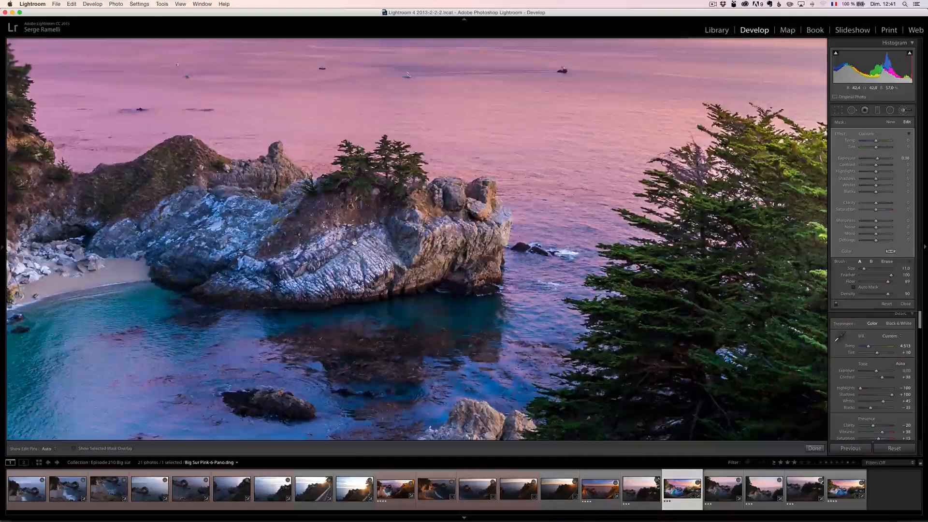
drag(354, 243, 627, 219)
drag(284, 205, 557, 344)
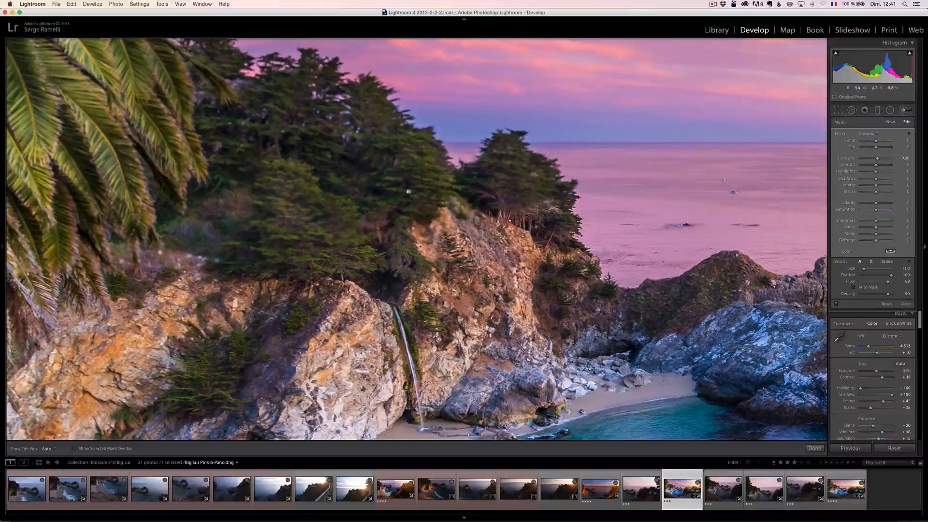
drag(370, 198, 460, 242)
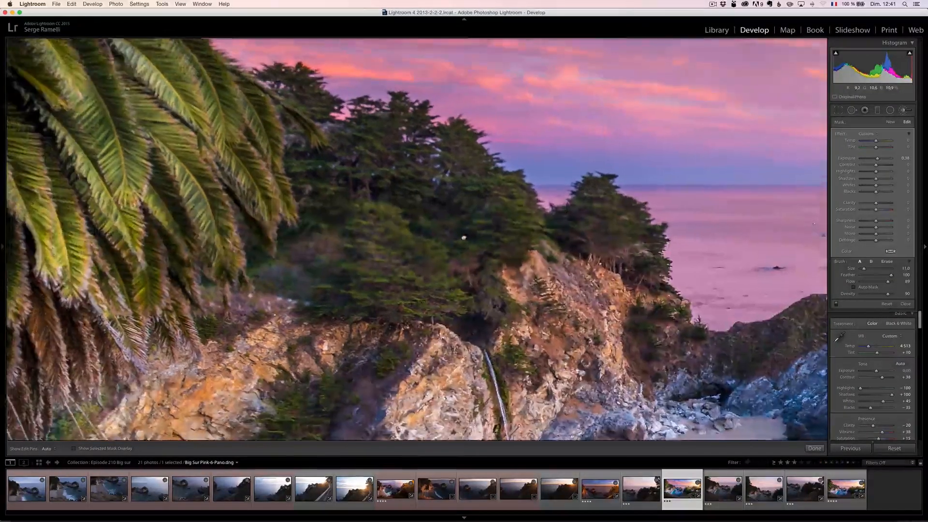
click(438, 229)
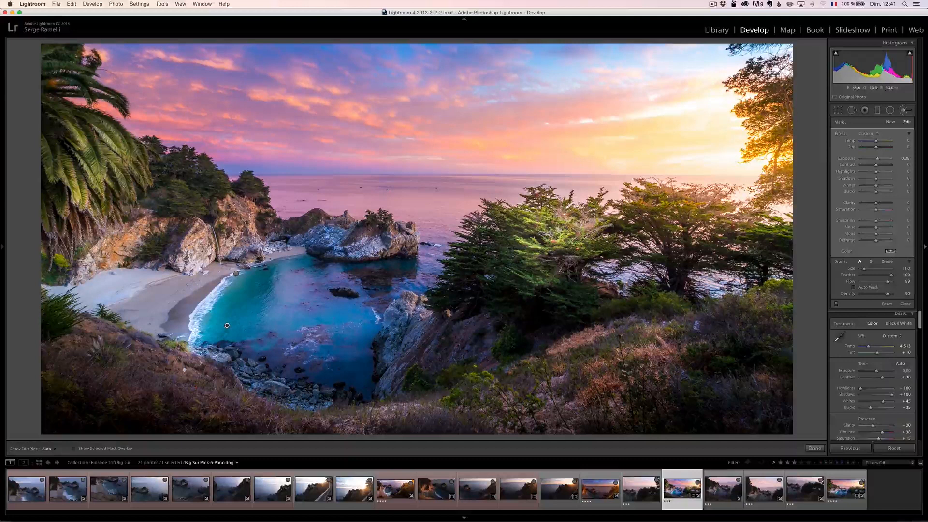
click(90, 166)
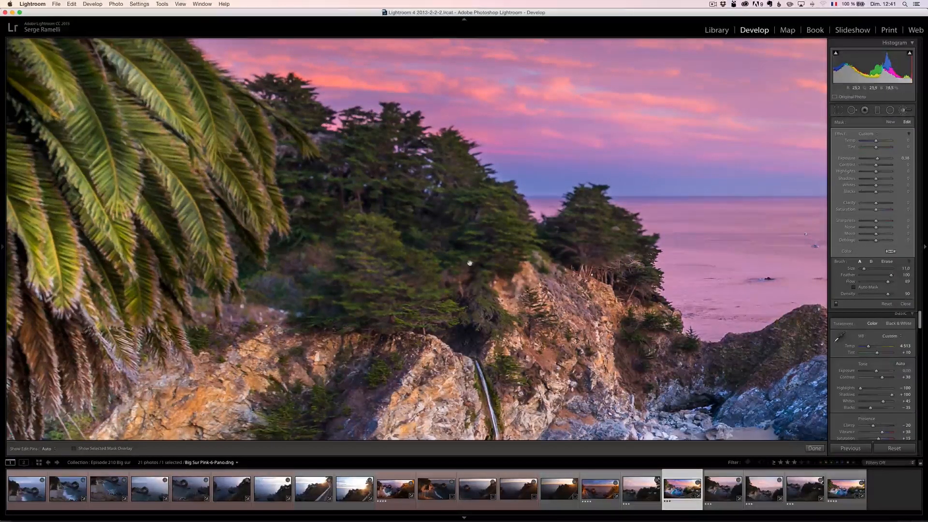
key(z)
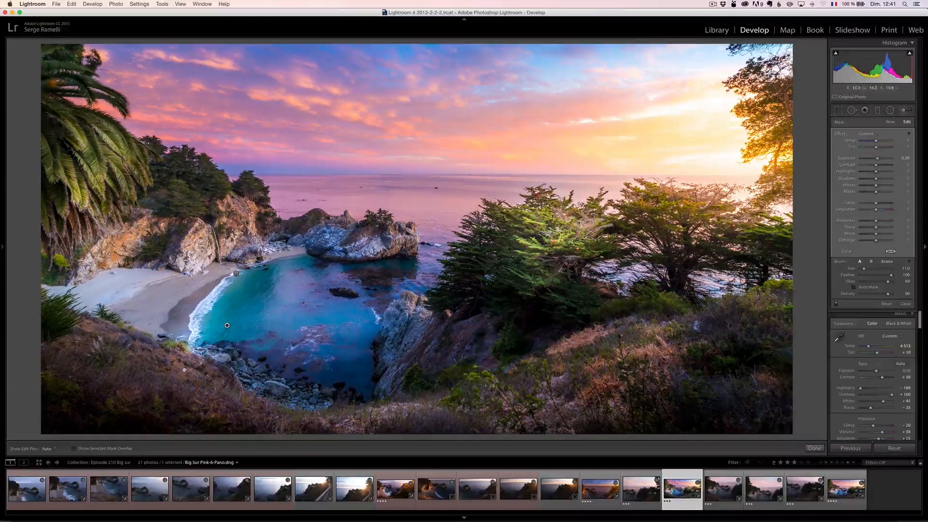
- Brush the same brightening over the grassy foreground hillside beneath the cypresses, and close the adjustment brush
drag(516, 388, 767, 286)
key(h)
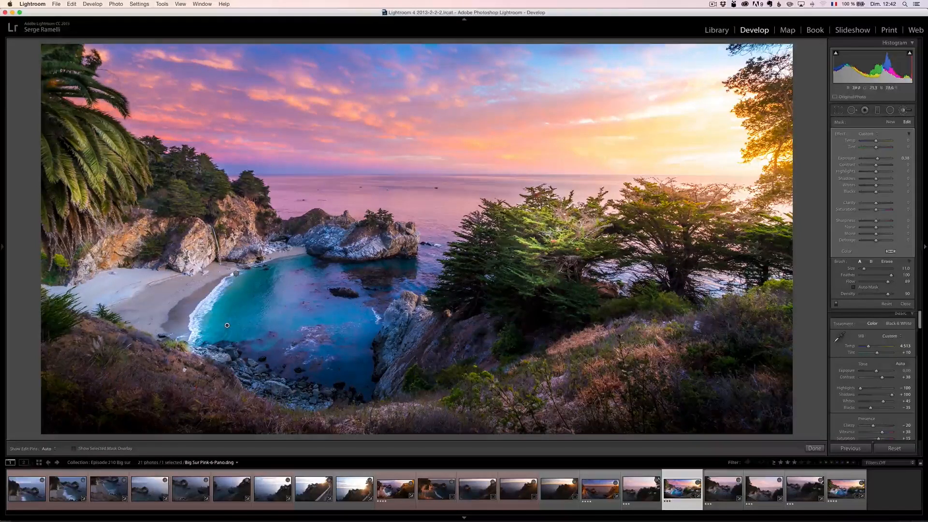
click(905, 303)
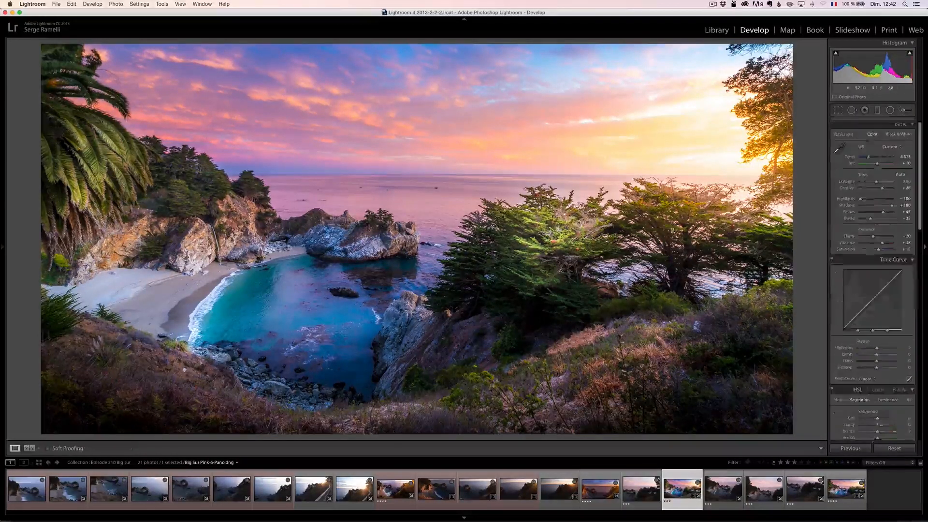
- Compare the panorama's original and retouched versions
key(alt)
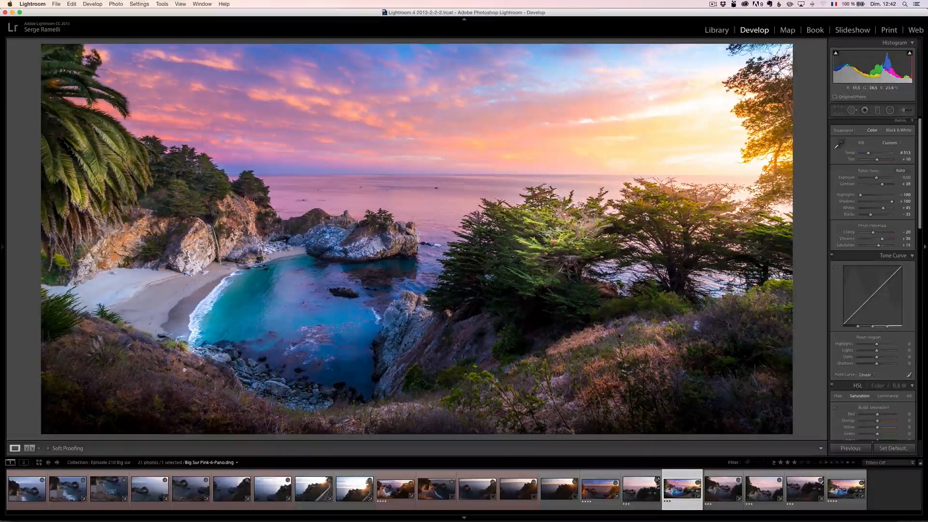
key(backslash)
key(backslash)
key(backslash)
key(backslash)
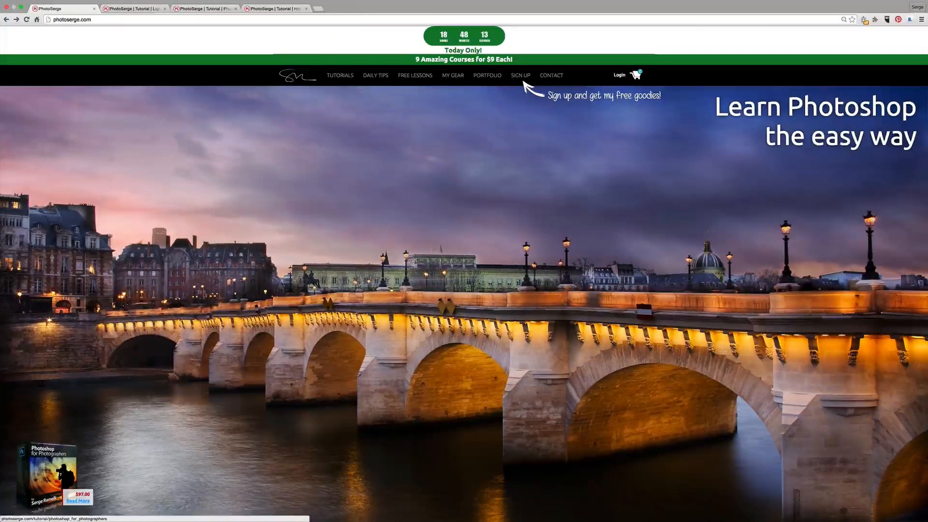
- In the browser, open the PhotoSerge tutorials list and review the Lightroom CC Complete Training course with its before-and-after examples
click(341, 76)
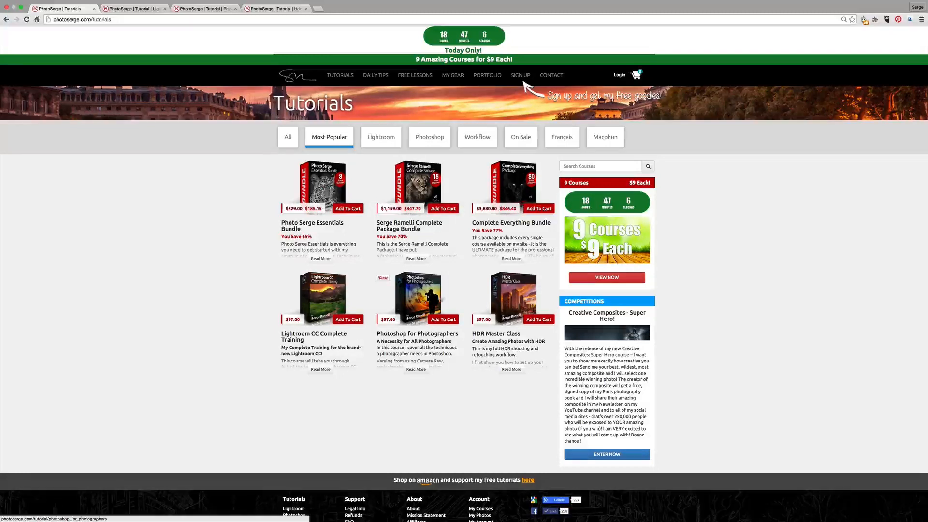
click(138, 11)
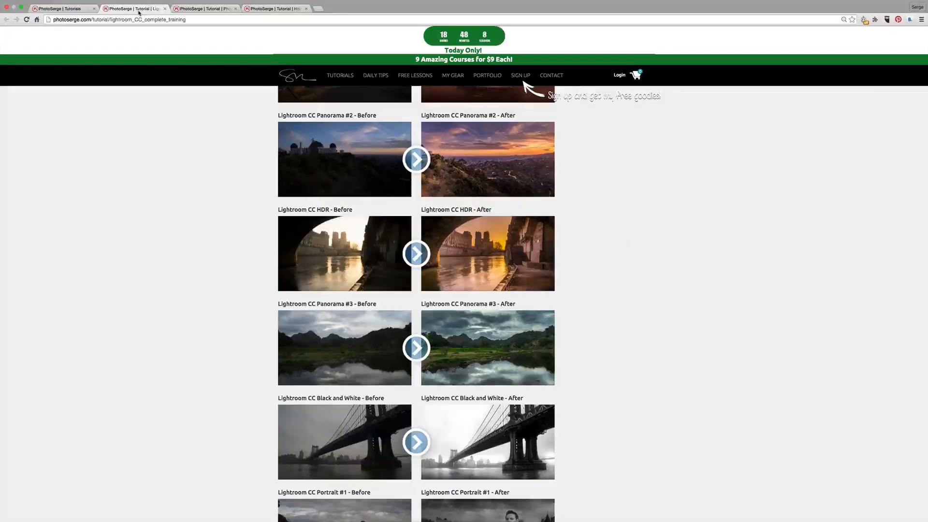
scroll(234, 140, up, 10)
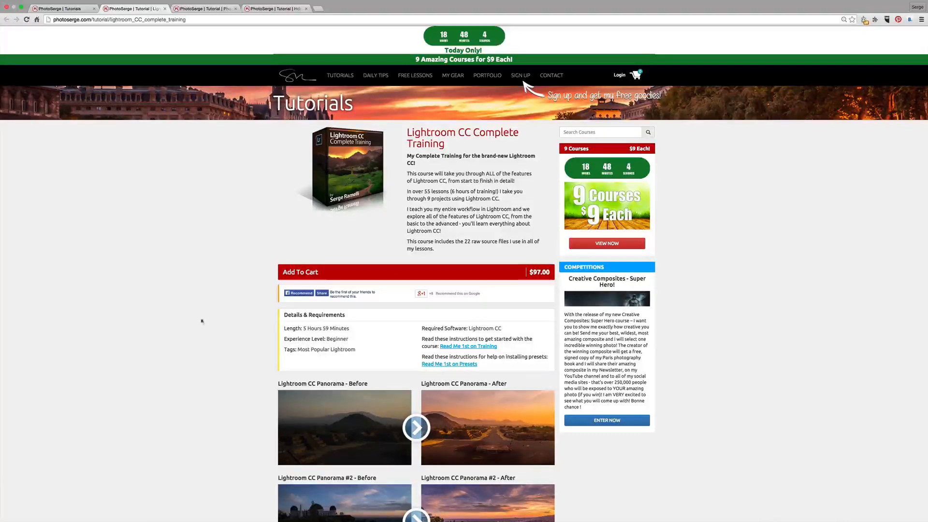
scroll(164, 300, down, 5)
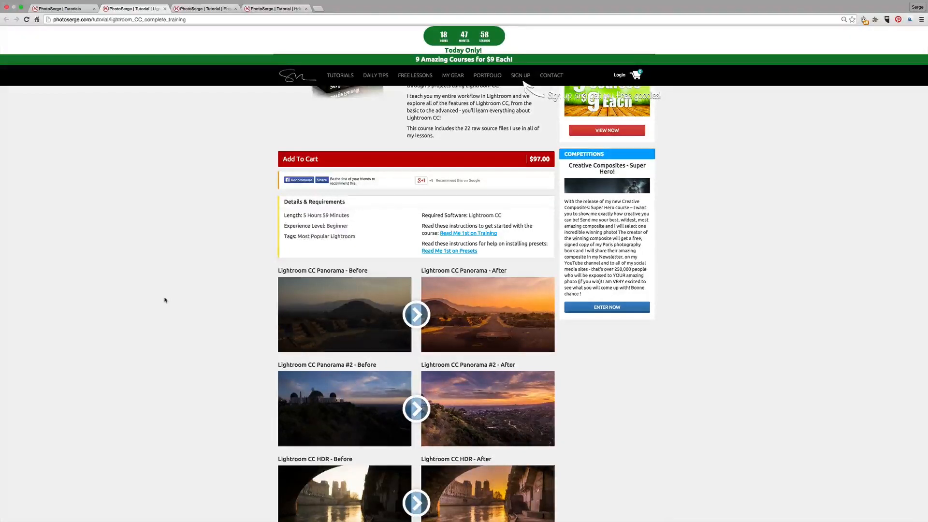
scroll(164, 300, down, 6)
scroll(165, 300, down, 1)
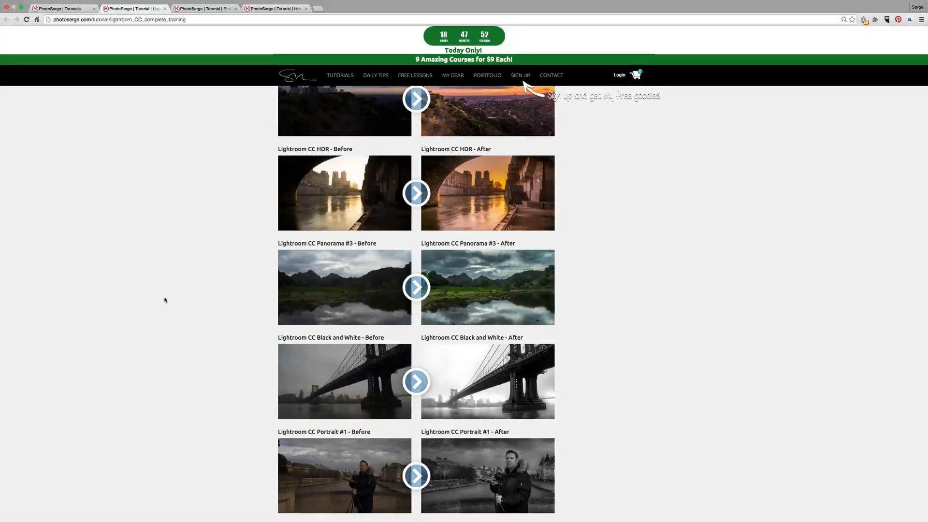
scroll(164, 300, up, 9)
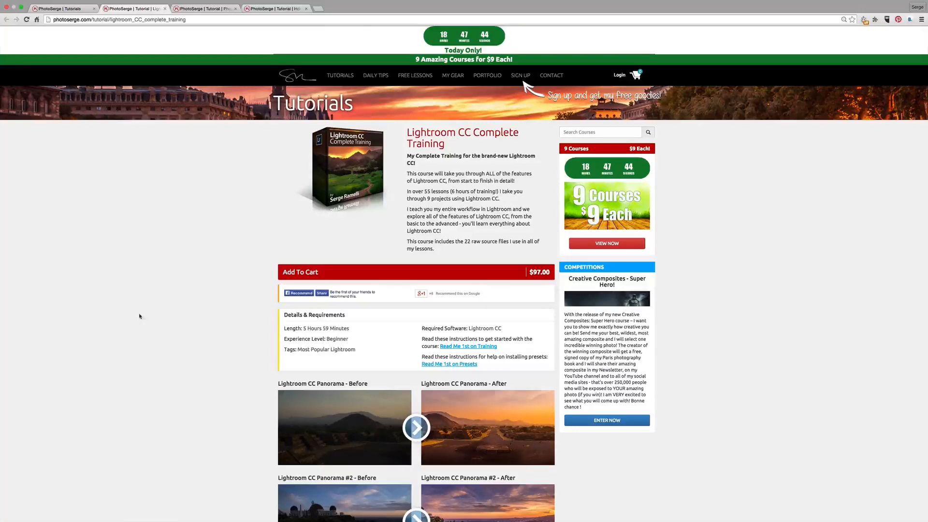
- Review the Photoshop for Photographers course page, including its description, before-and-after examples and the start of the lesson list
click(201, 9)
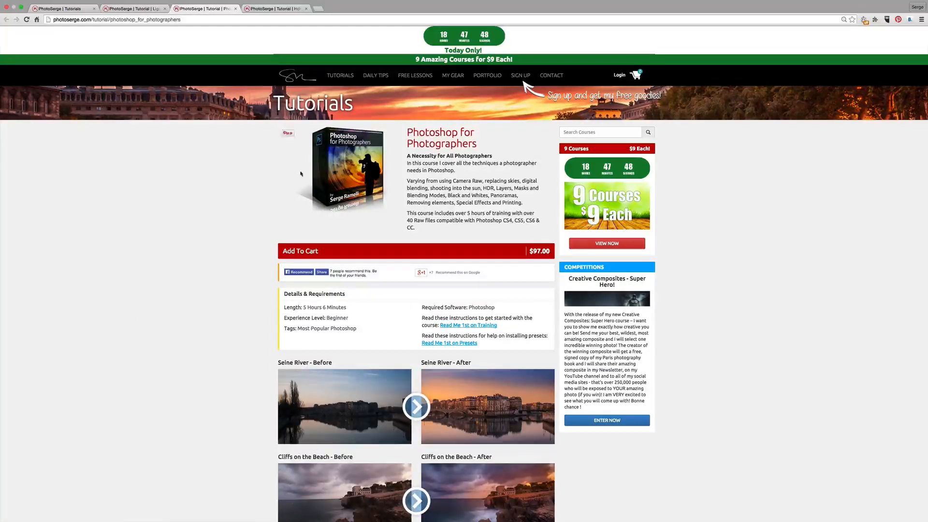
scroll(151, 196, down, 1)
scroll(151, 196, down, 3)
scroll(151, 196, up, 3)
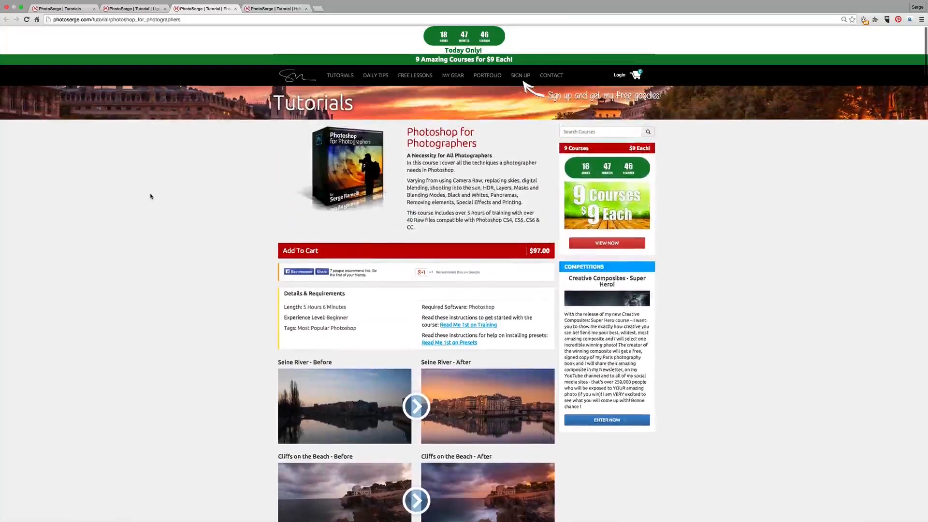
scroll(151, 197, down, 2)
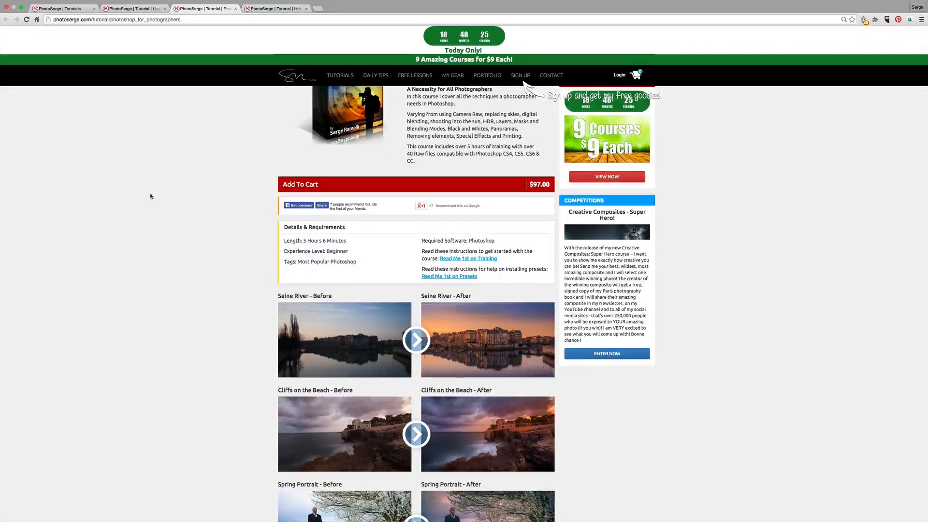
scroll(150, 197, down, 5)
scroll(151, 196, down, 7)
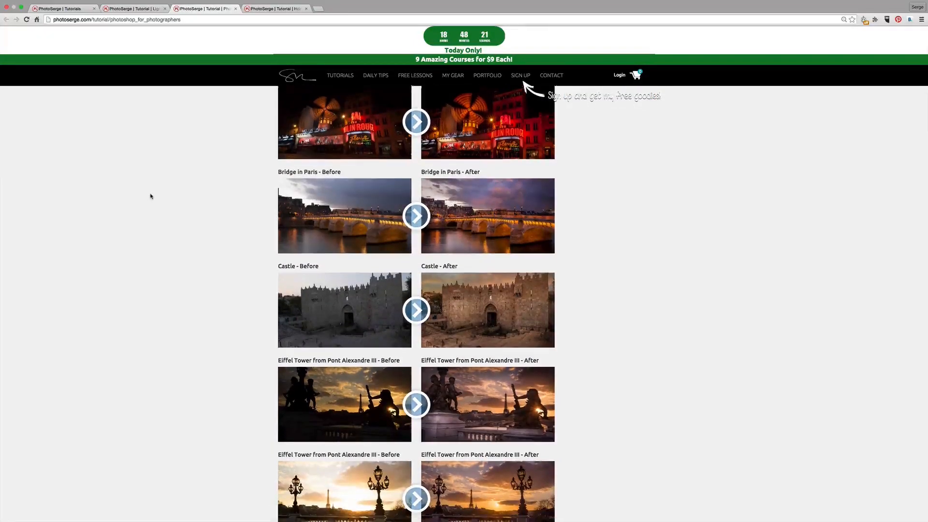
scroll(151, 196, down, 7)
scroll(151, 196, down, 5)
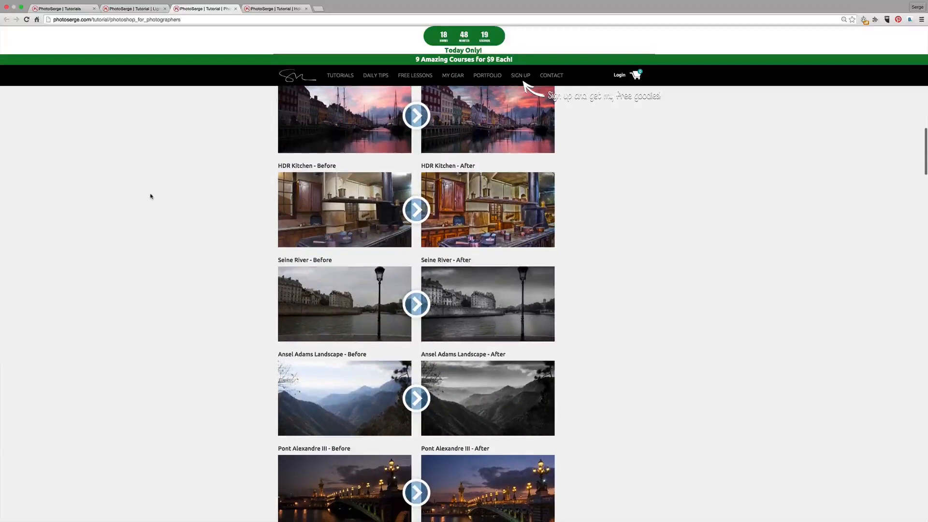
scroll(150, 196, down, 5)
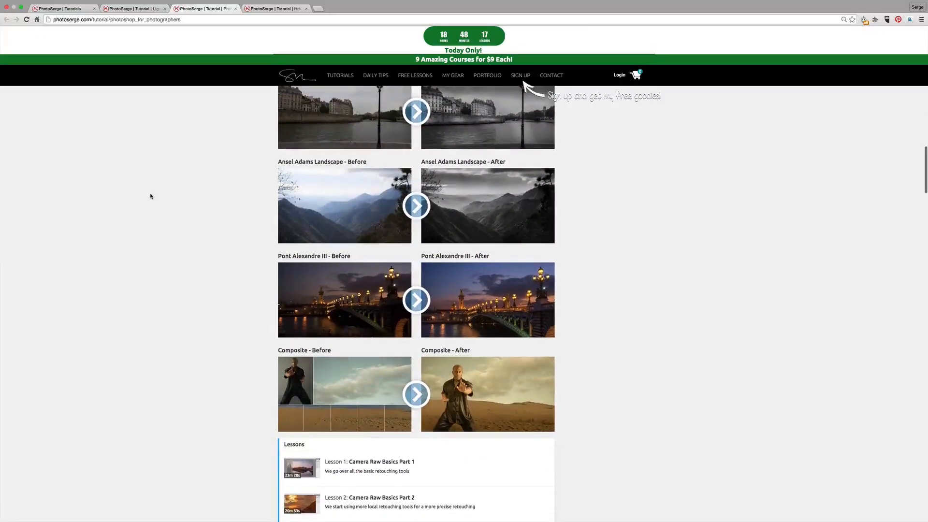
scroll(77, 265, up, 8)
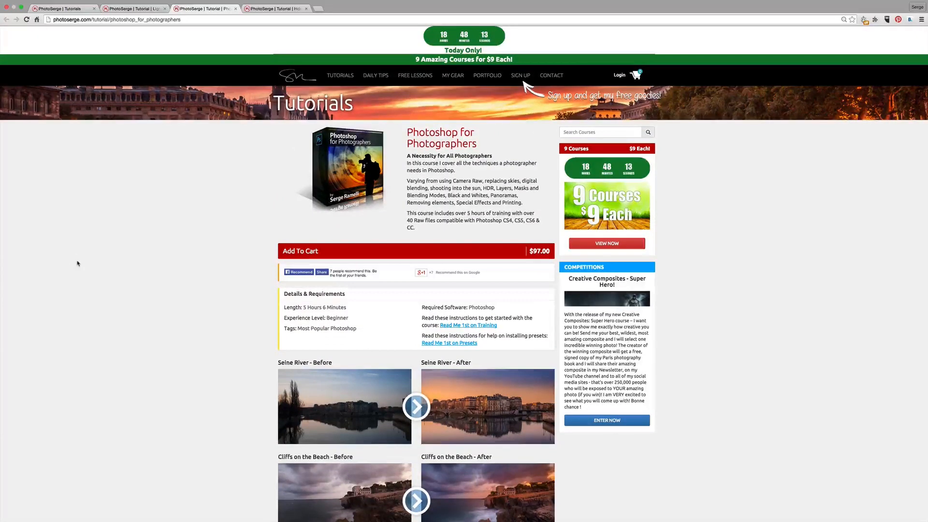
- Review the HDR Master Class course page and its example photos
click(290, 9)
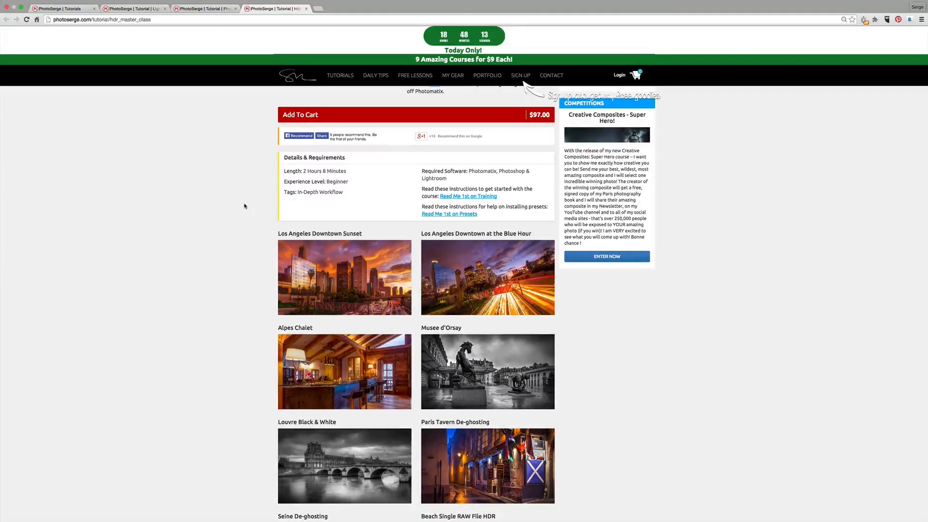
scroll(215, 234, down, 5)
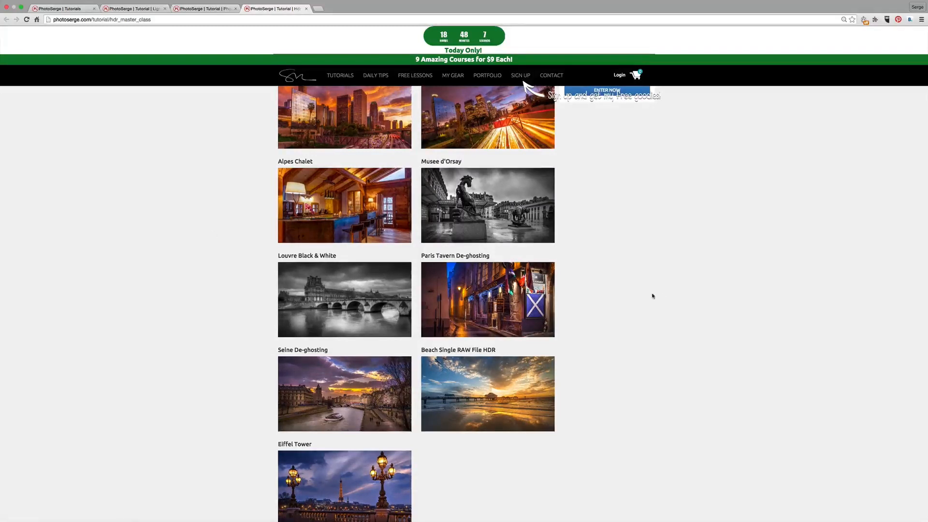
scroll(652, 295, up, 2)
- Add the Photoshop for Photographers course to the cart and proceed to checkout
click(208, 9)
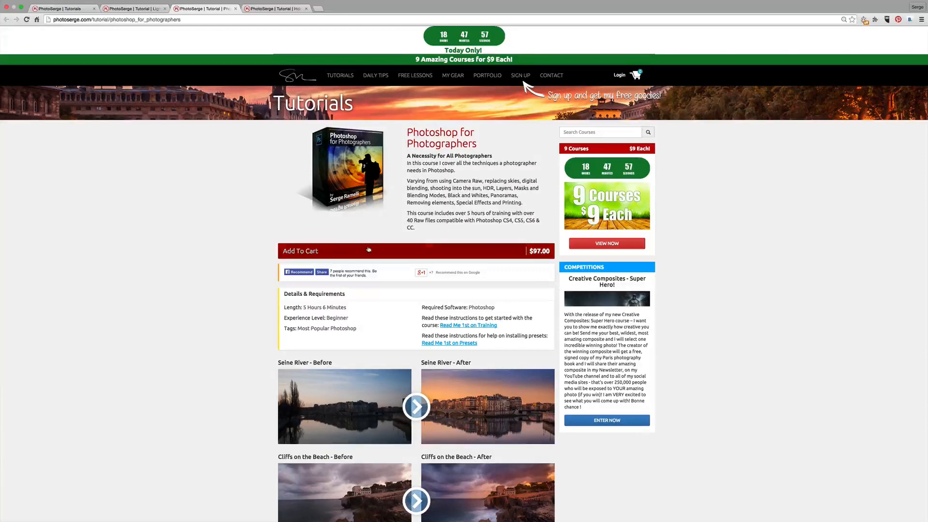
click(342, 252)
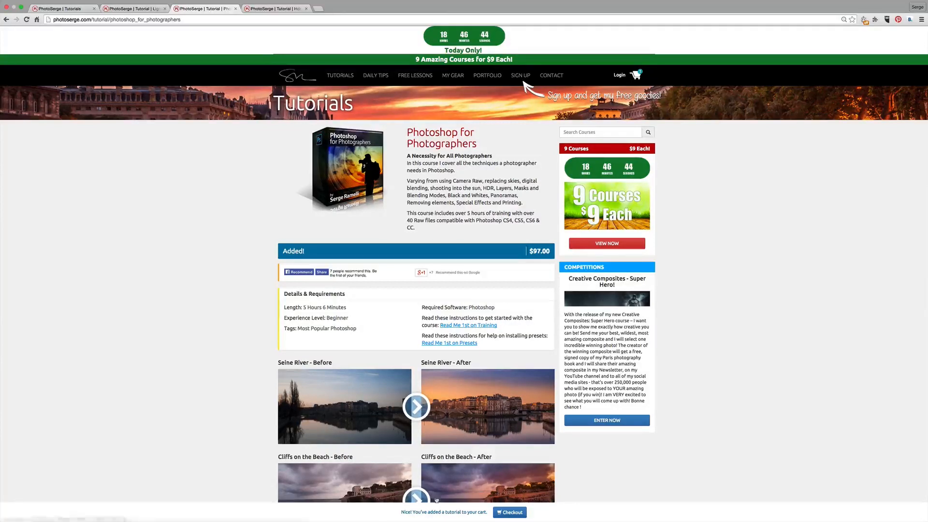
click(519, 512)
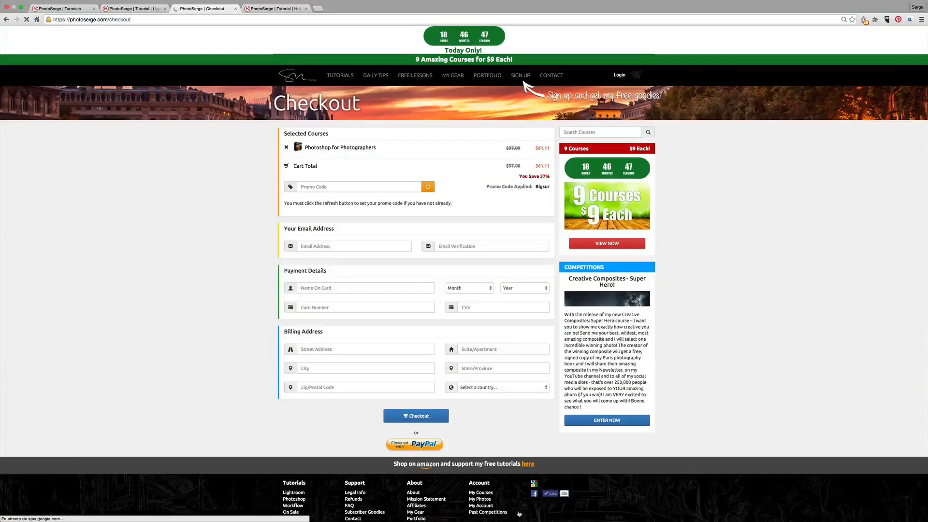
- Apply the promo code bigsur to the cart, and return to the most popular tutorials list
click(328, 186)
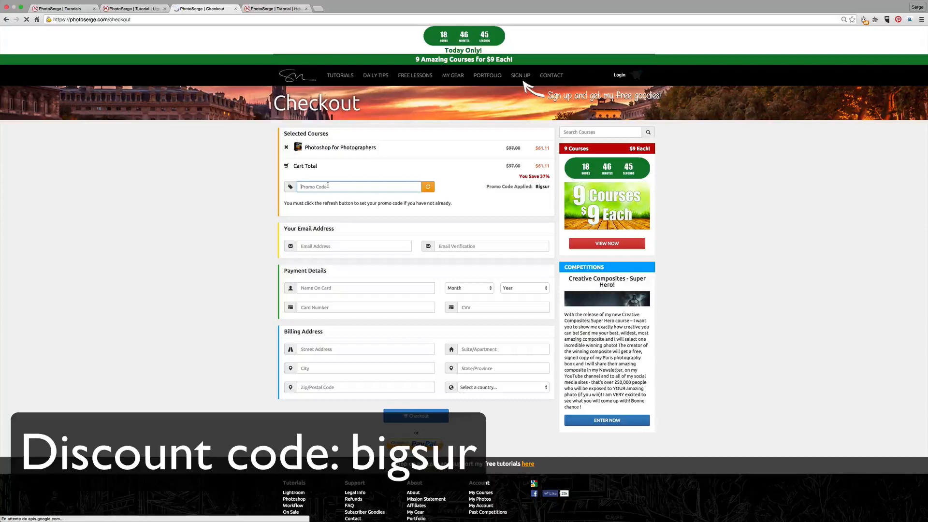
text(bigsur)
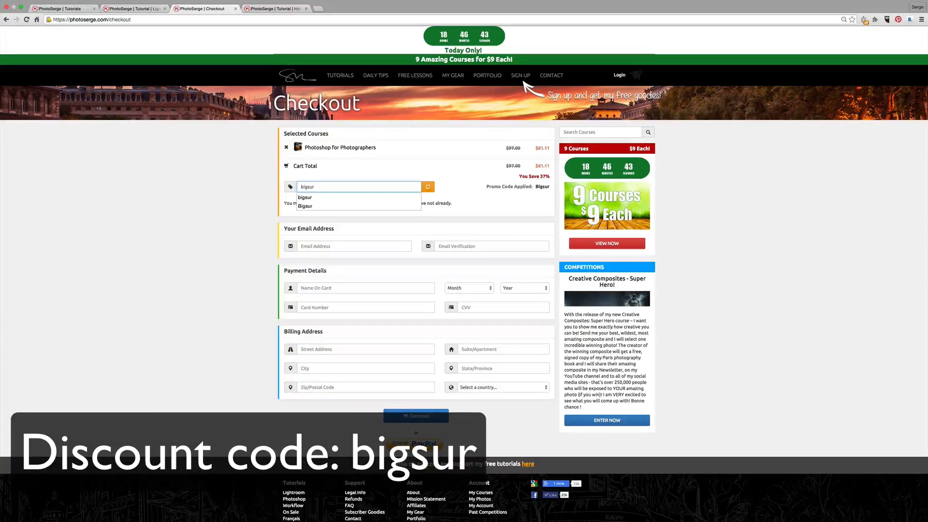
click(428, 186)
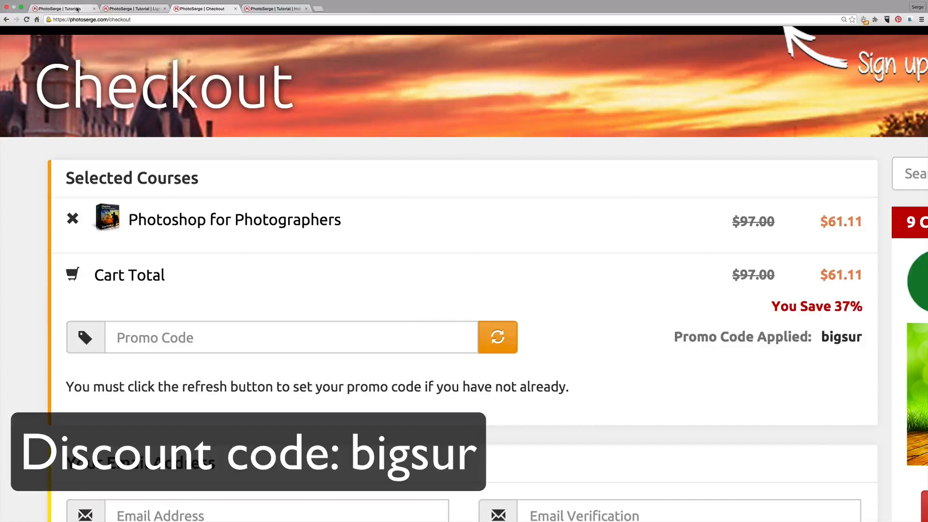
click(58, 8)
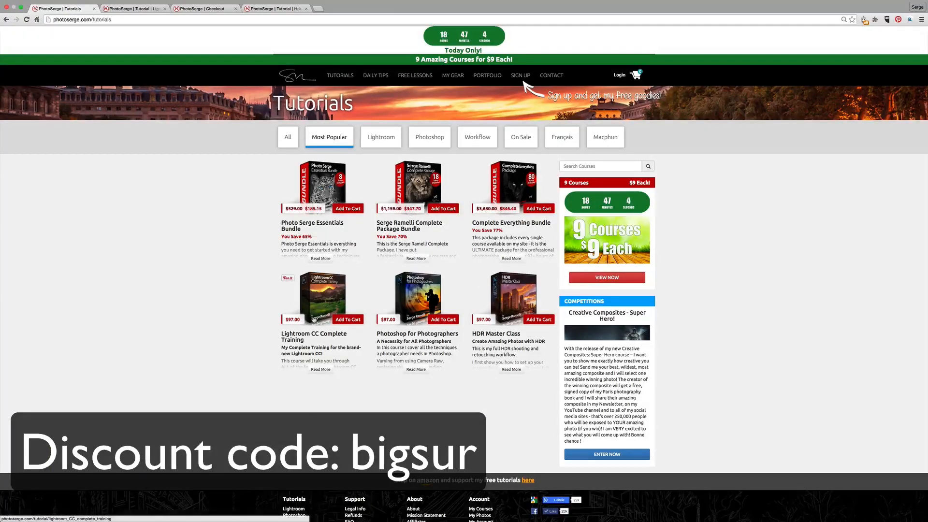